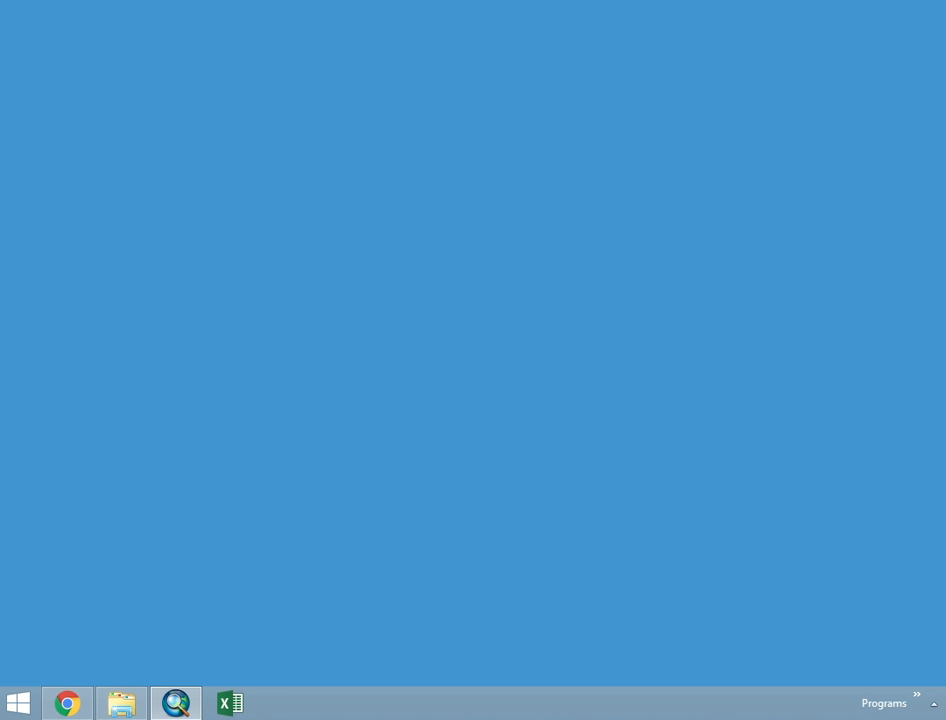
# - Switch to Chrome, download the Open Streetmap Anglesey data archive and open the downloaded zip file
pyautogui.click(70, 702)
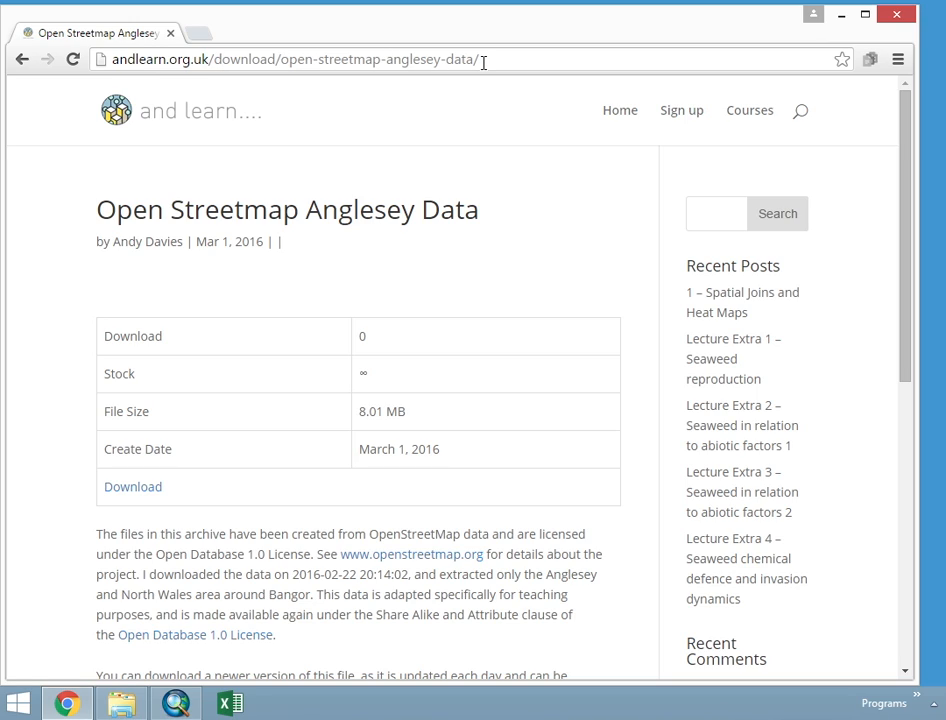
pyautogui.click(124, 487)
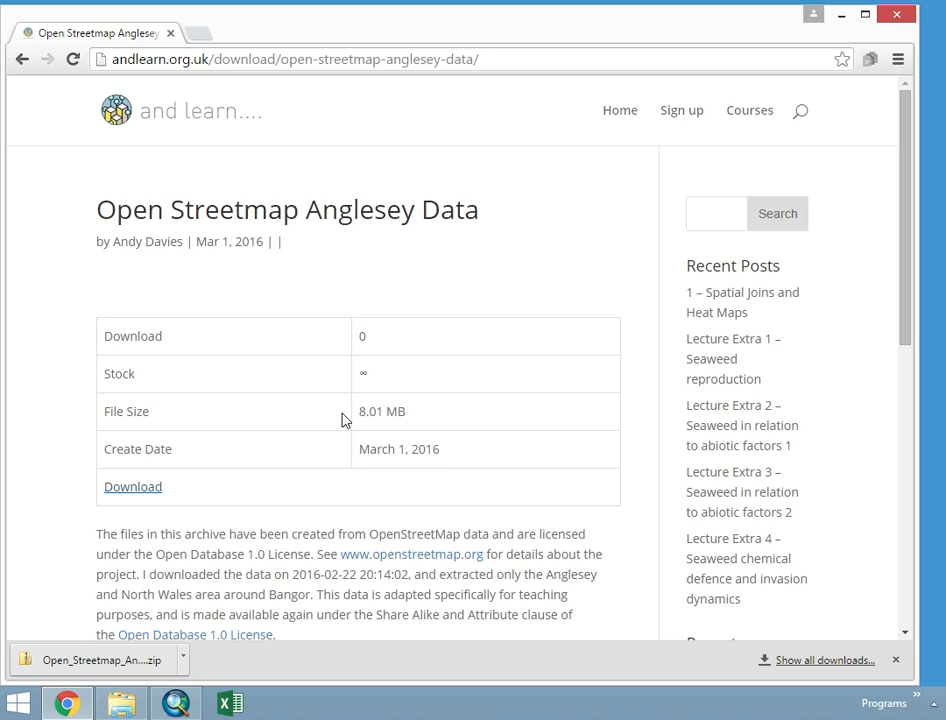
pyautogui.click(186, 661)
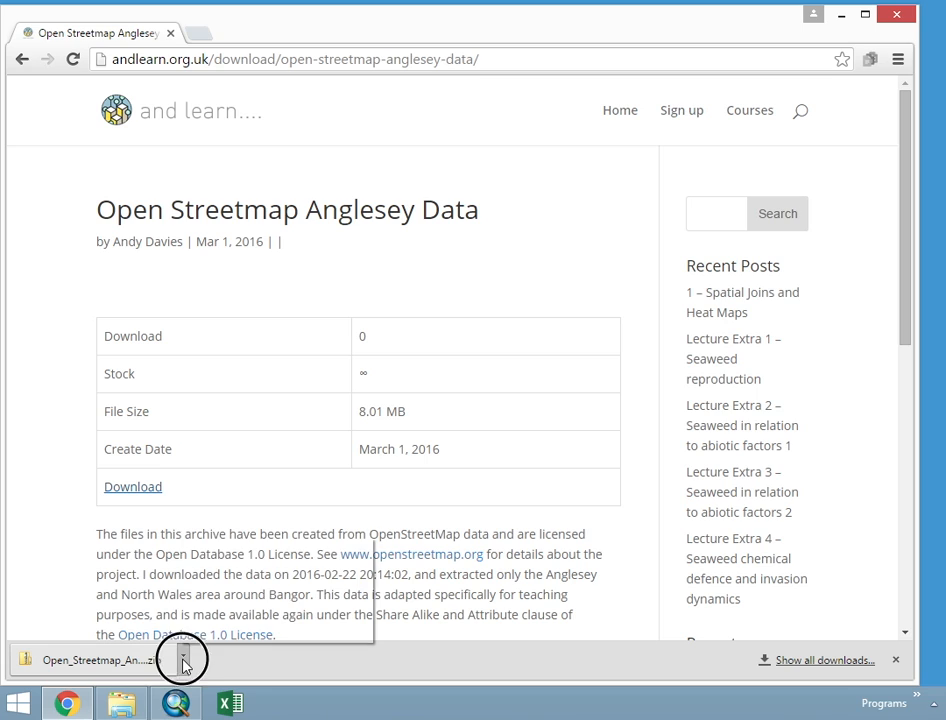
pyautogui.click(234, 556)
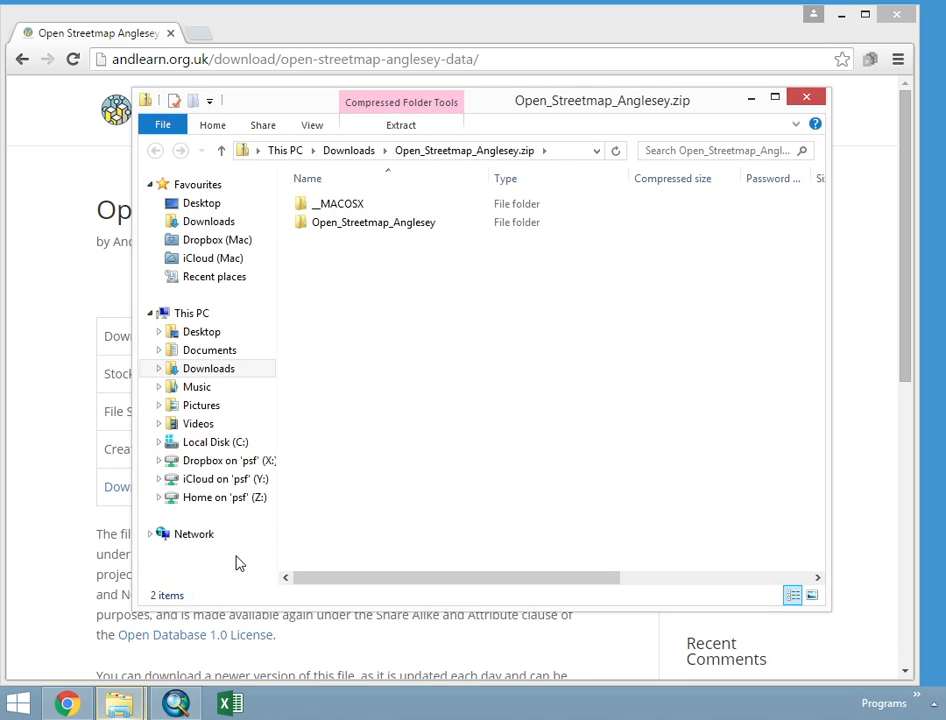
pyautogui.click(365, 222)
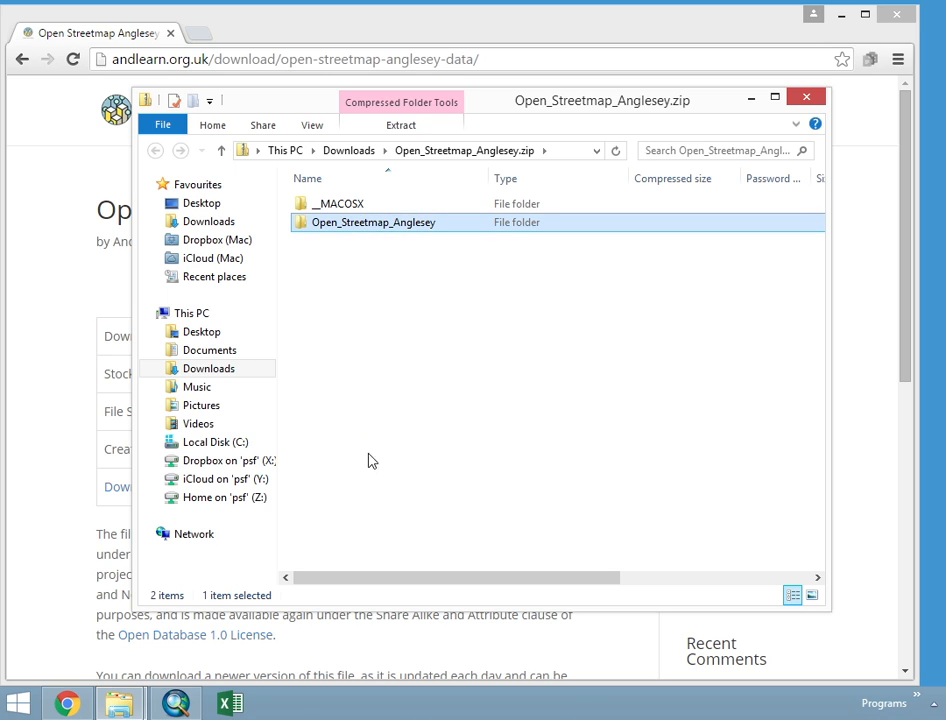
# - Copy the Open_Streetmap_Anglesey folder out of the zip archive into the GIS_Files folder on the C: drive
pyautogui.moveTo(110, 703)
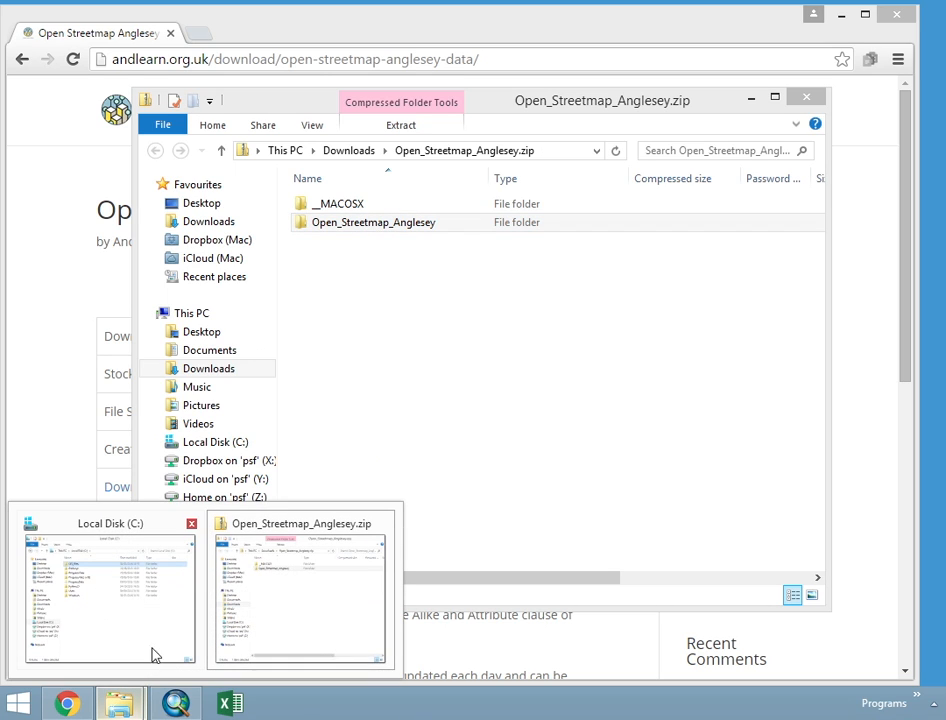
pyautogui.click(154, 655)
pyautogui.moveTo(418, 82); pyautogui.dragTo(536, 157)
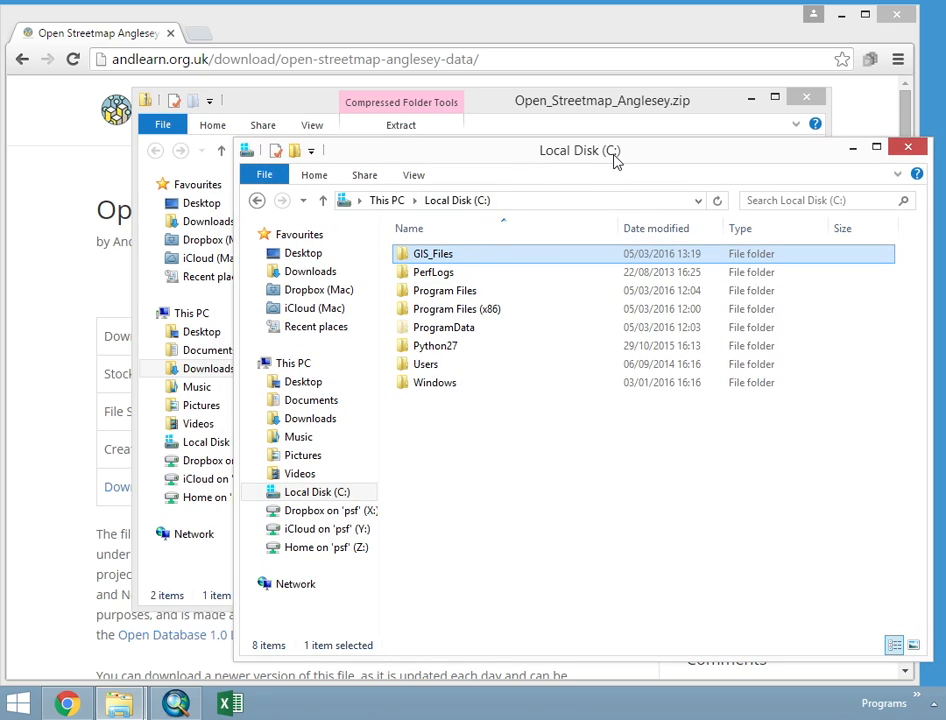
pyautogui.doubleClick(455, 255)
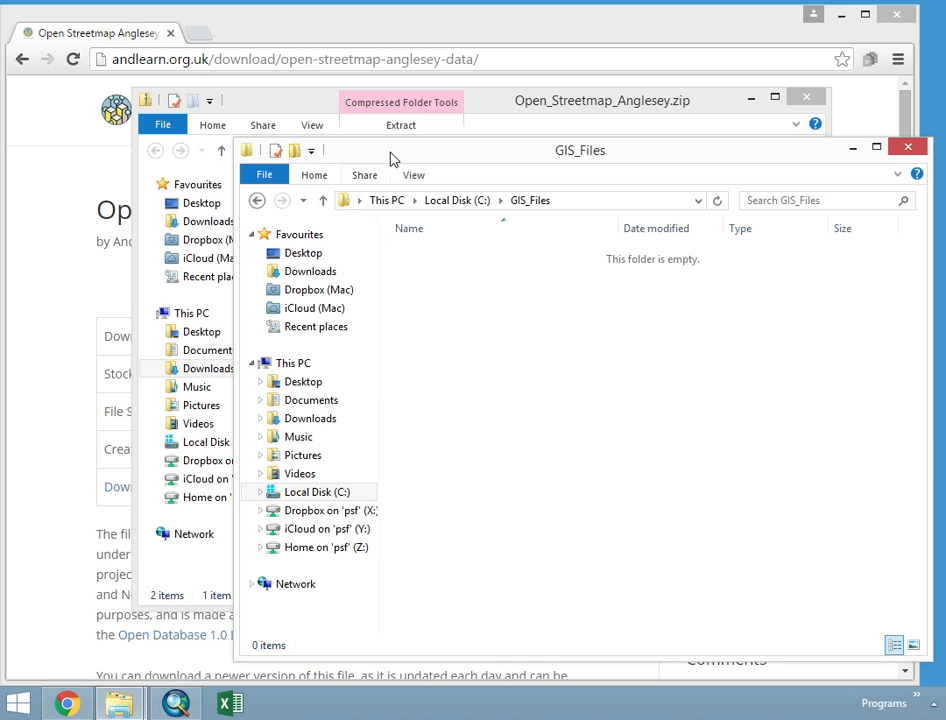
pyautogui.moveTo(530, 150); pyautogui.dragTo(530, 287)
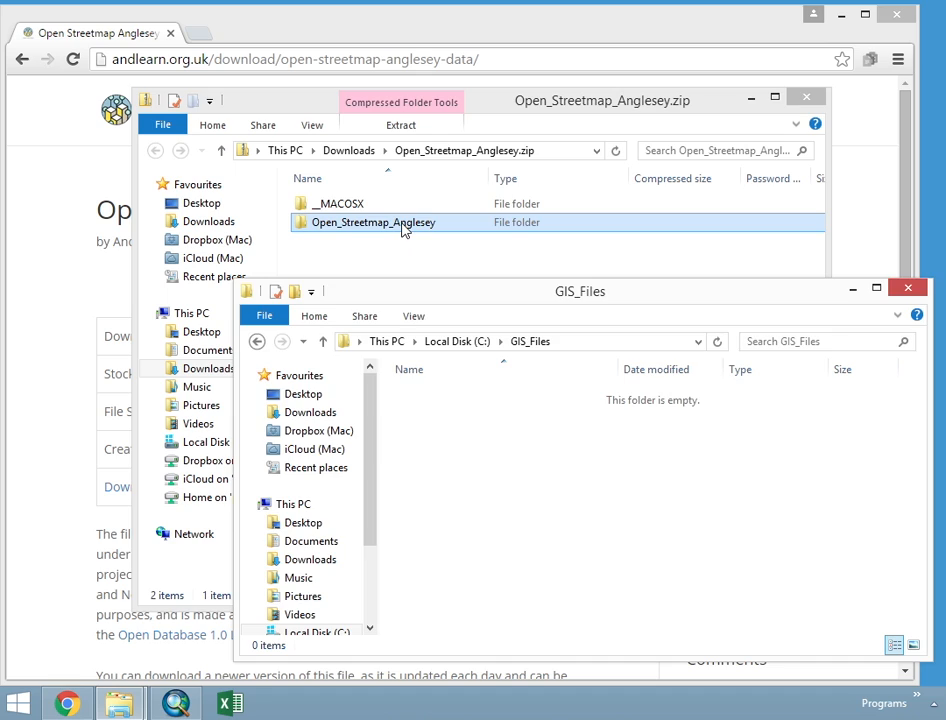
pyautogui.doubleClick(402, 224)
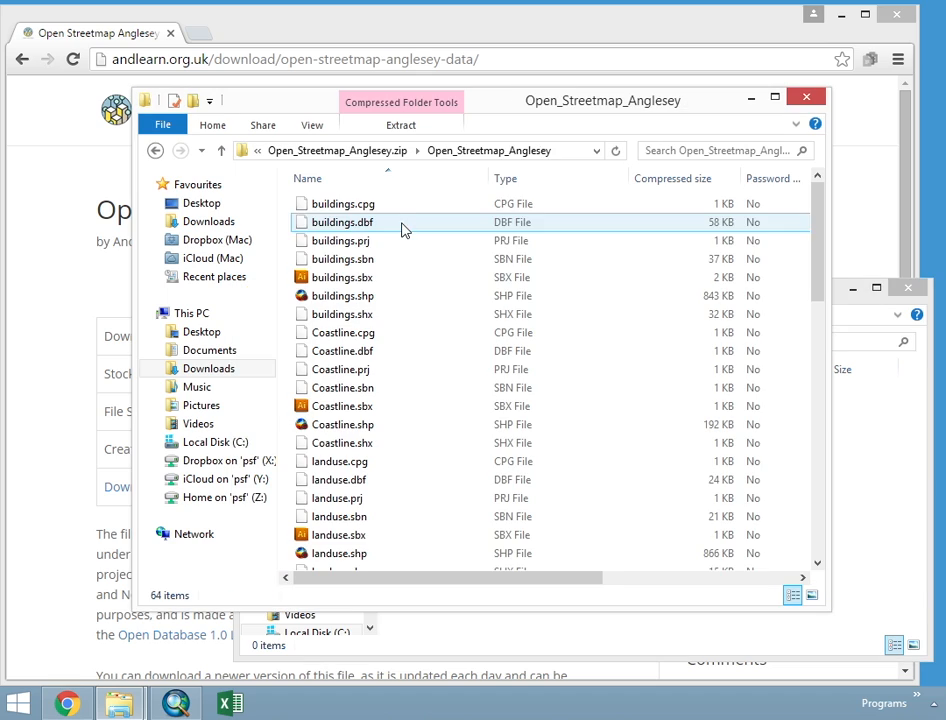
pyautogui.click(378, 152)
pyautogui.moveTo(365, 226); pyautogui.dragTo(870, 518)
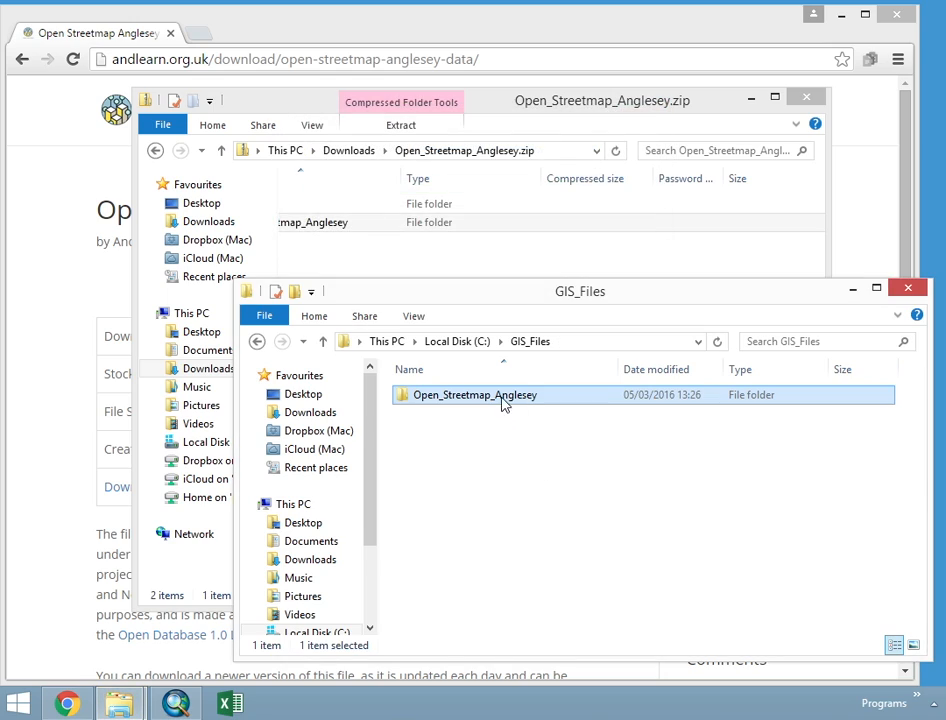
# - Rename the extracted Open_Streetmap_Anglesey folder as 2_Vector_Data
pyautogui.click(502, 398)
pyautogui.write('Ve')
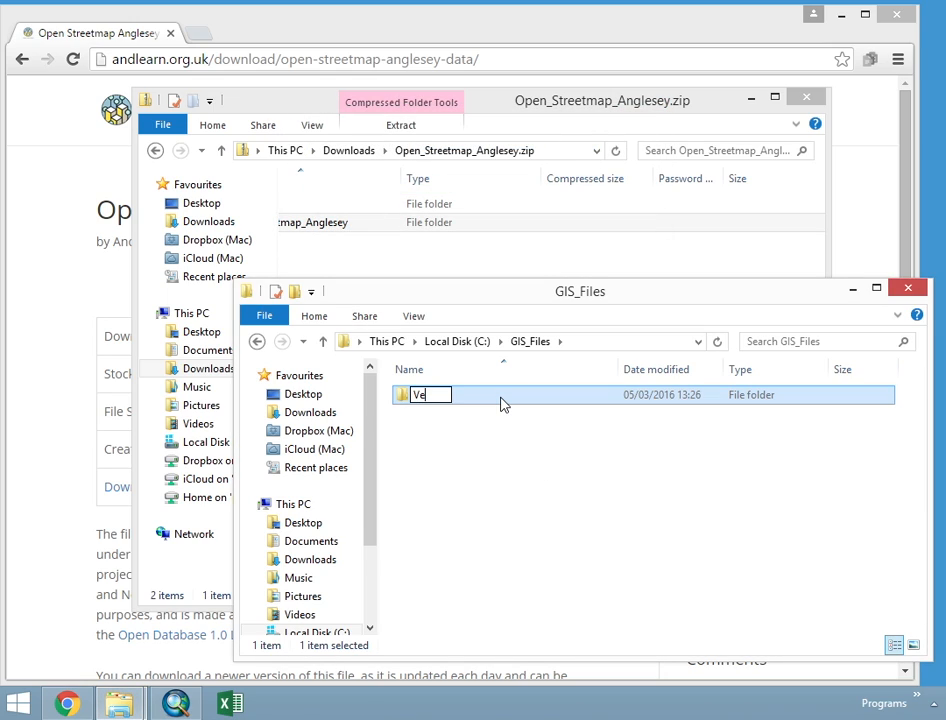
pyautogui.write('ctor_Data')
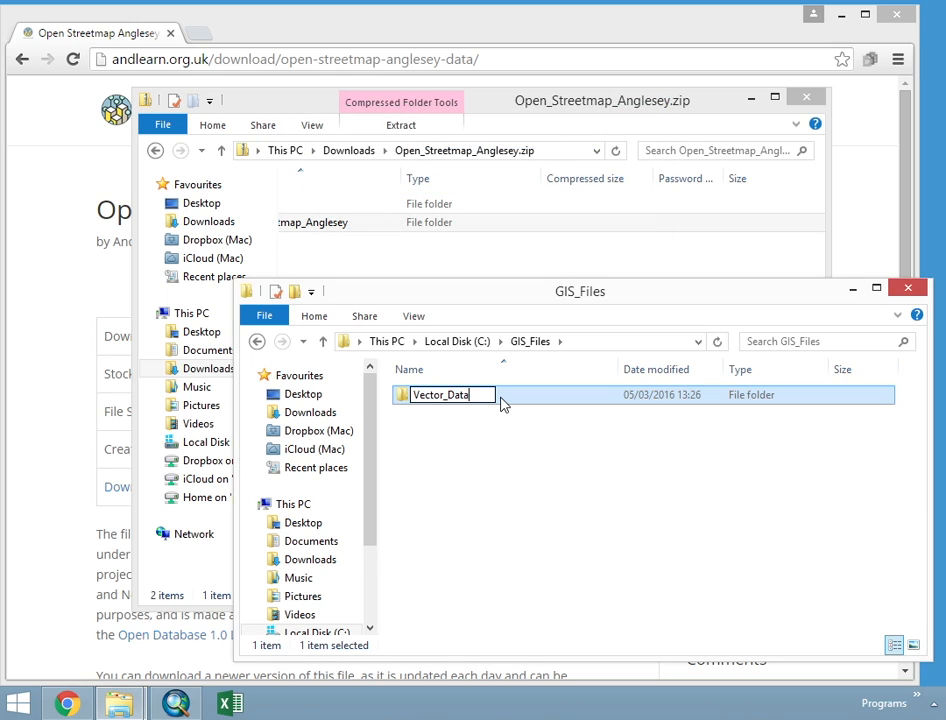
pyautogui.press('Left')
pyautogui.press('Left')
pyautogui.press('Left')
pyautogui.press('Left')
pyautogui.press('Left')
pyautogui.press('Left')
pyautogui.press('Left')
pyautogui.press('Left')
pyautogui.press('Left')
pyautogui.press('Left')
pyautogui.press('Left')
pyautogui.write('2_')
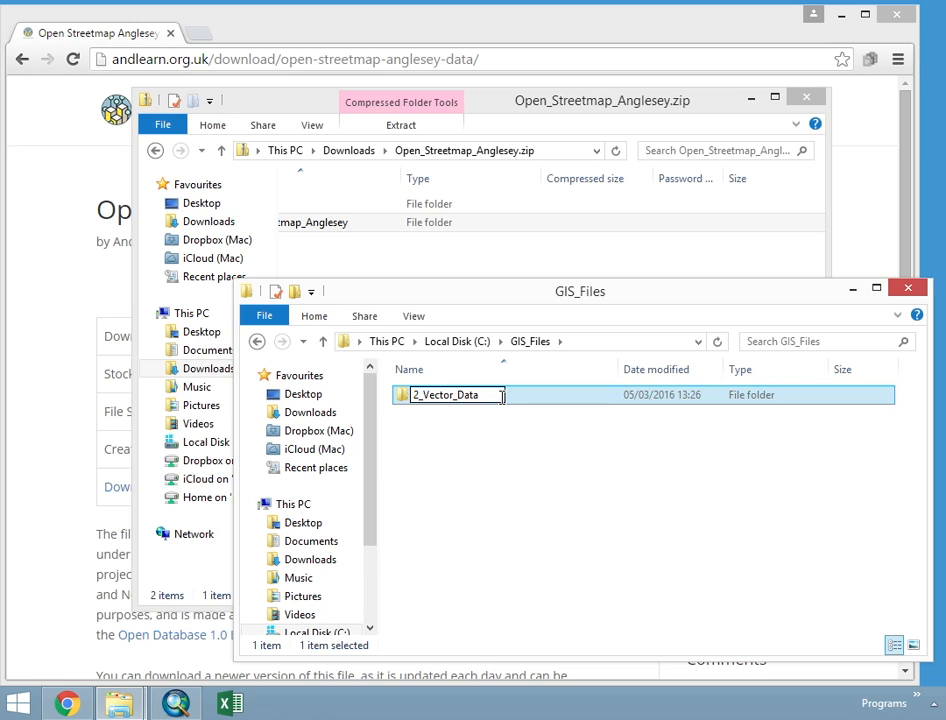
pyautogui.click(518, 444)
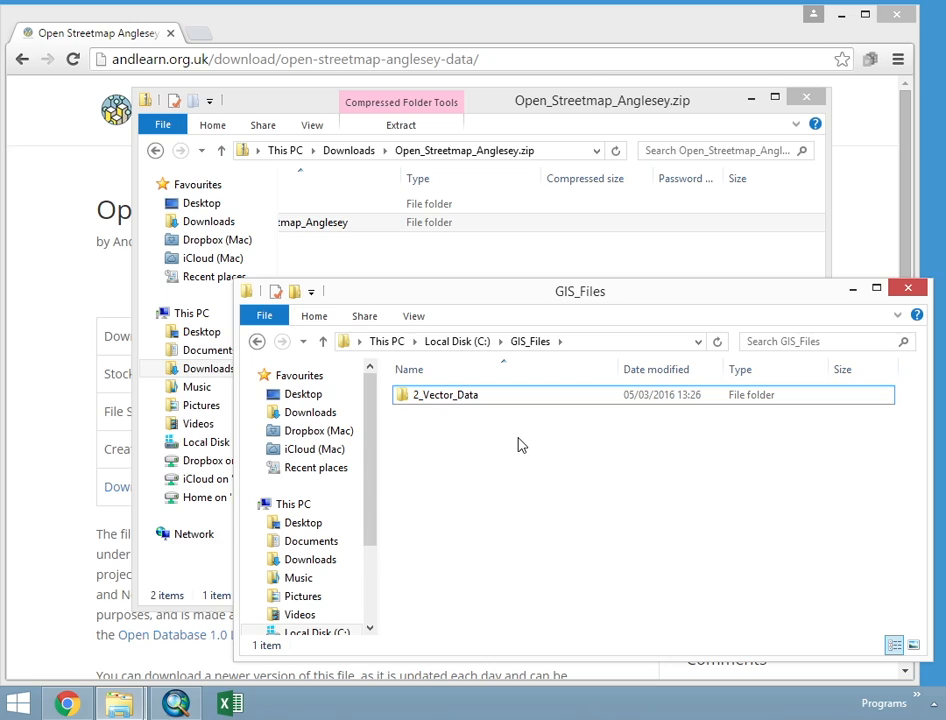
pyautogui.click(420, 397)
pyautogui.click(444, 465)
# - Minimize the zip window, bring up ArcMap, and open the 2_Vector_Data folder from GIS_Files in File Explorer
pyautogui.click(751, 100)
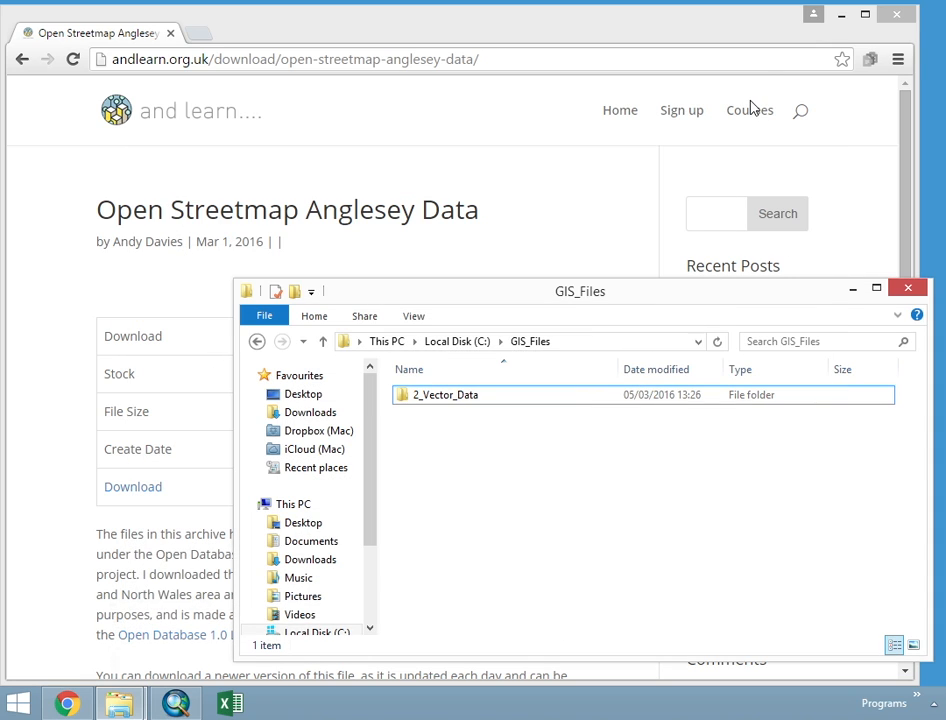
pyautogui.click(178, 704)
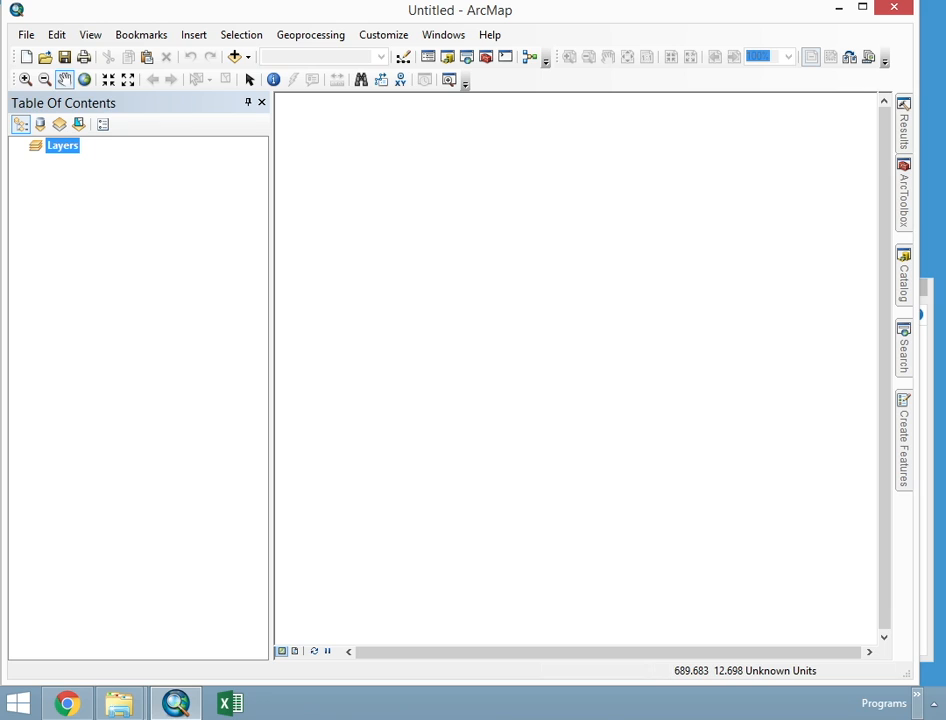
pyautogui.moveTo(118, 703)
pyautogui.moveTo(278, 588)
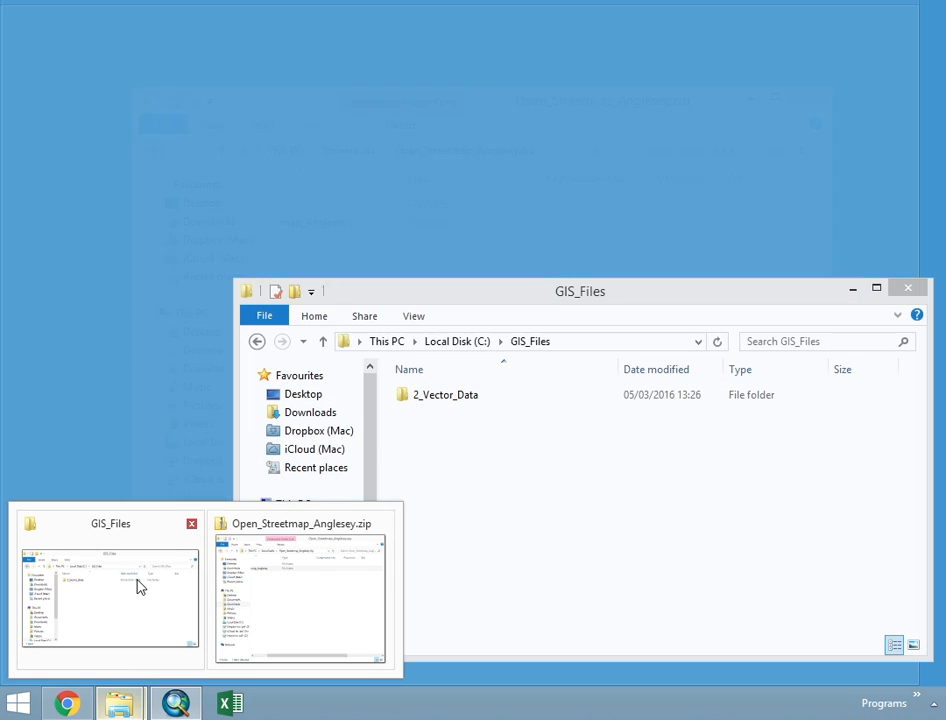
pyautogui.click(135, 583)
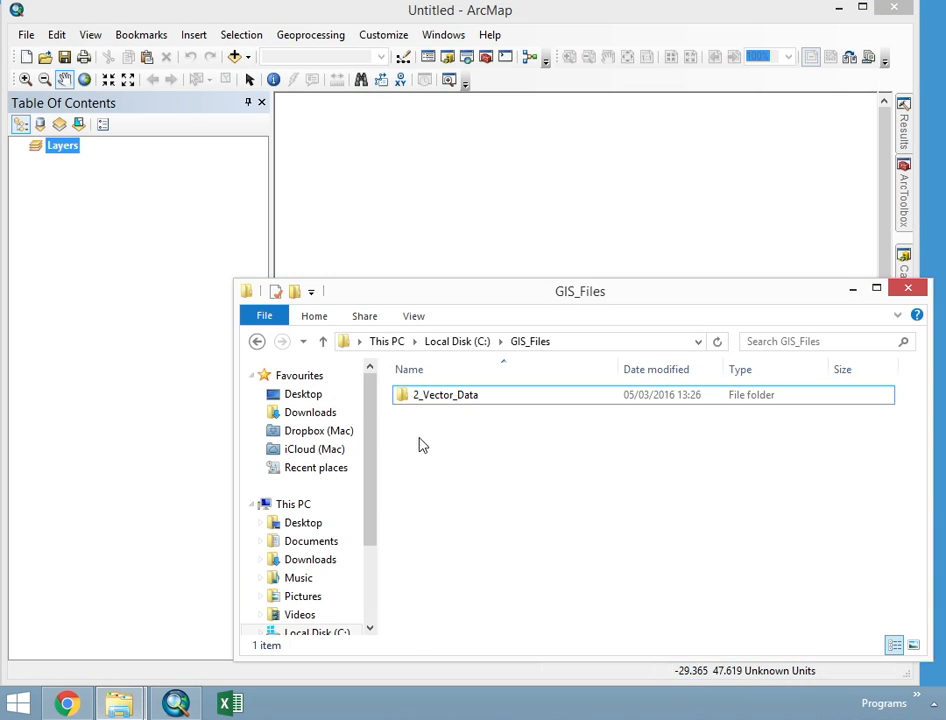
pyautogui.doubleClick(438, 398)
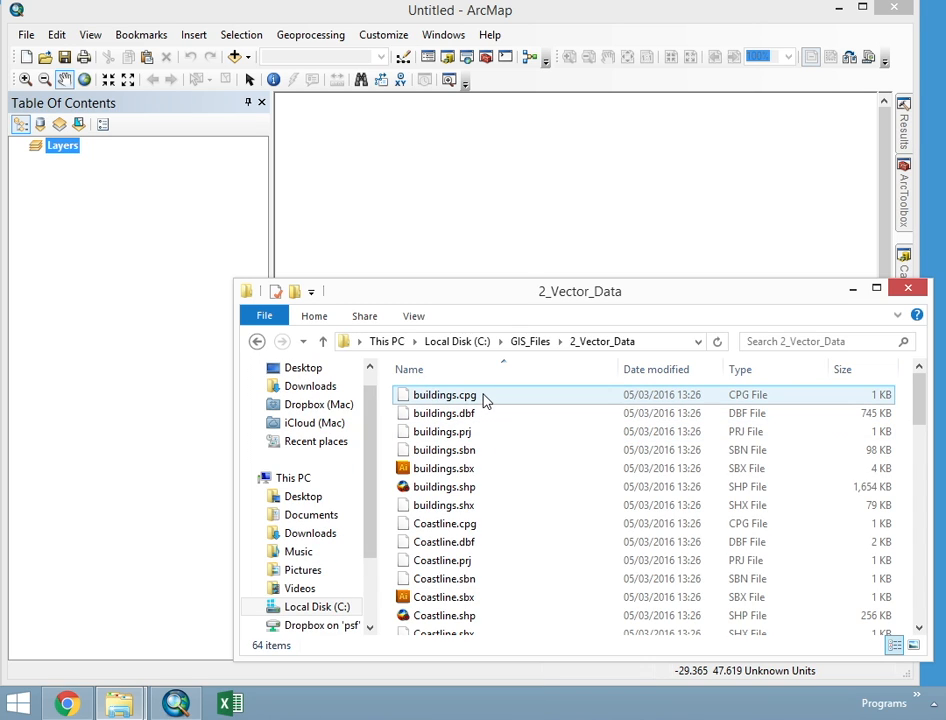
# - Look through the files in 2_Vector_Data and select the full set of component files that make up the buildings shapefile
pyautogui.moveTo(612, 279); pyautogui.dragTo(634, 23)
pyautogui.scroll(-3, 517, 243)
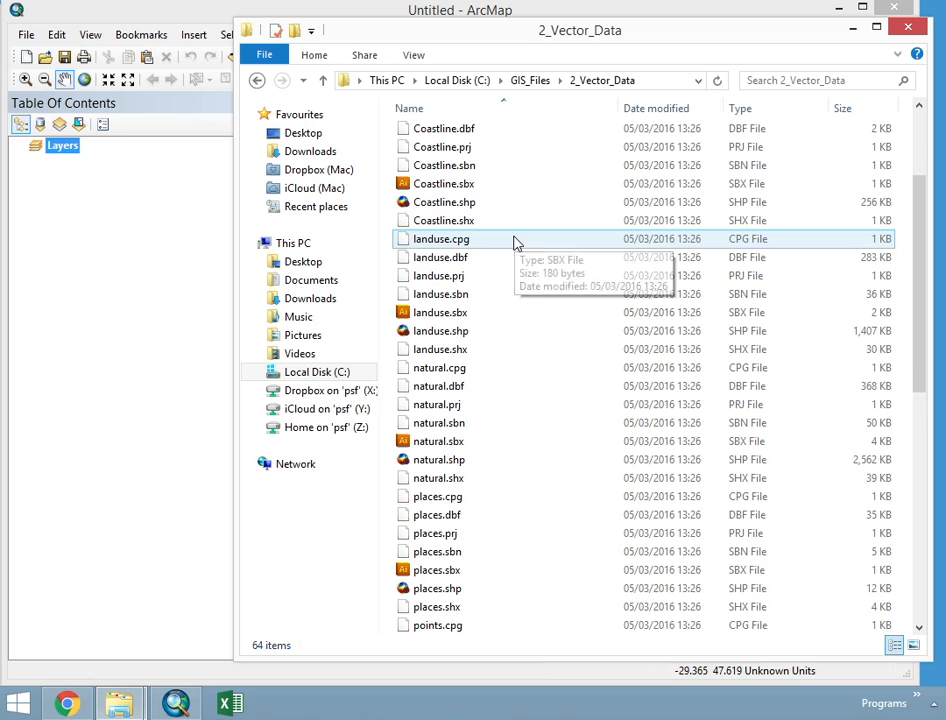
pyautogui.scroll(-9, 513, 243)
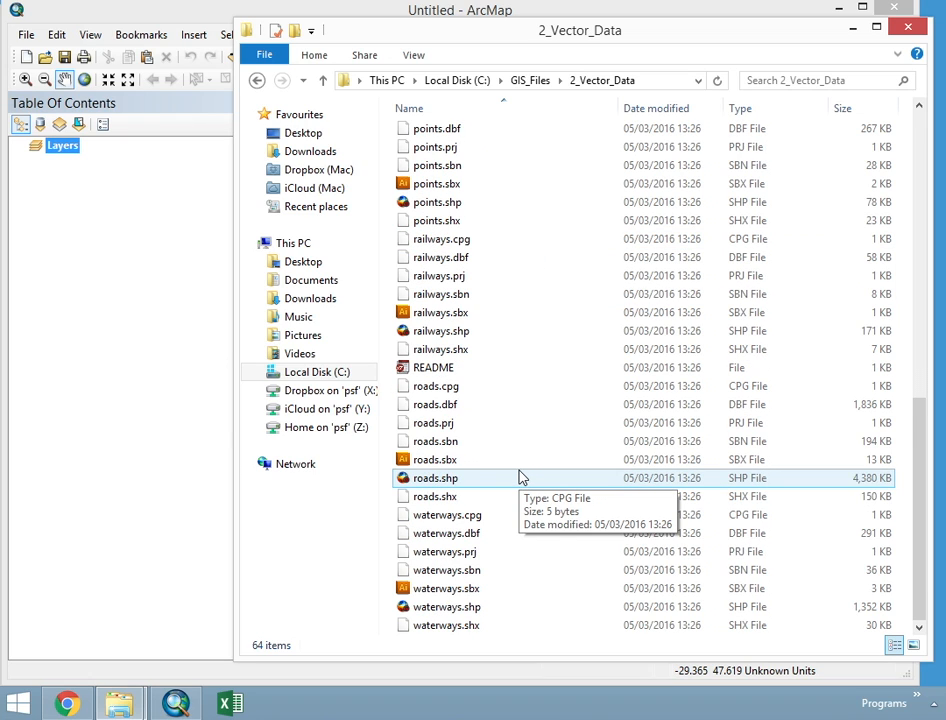
pyautogui.scroll(12, 498, 498)
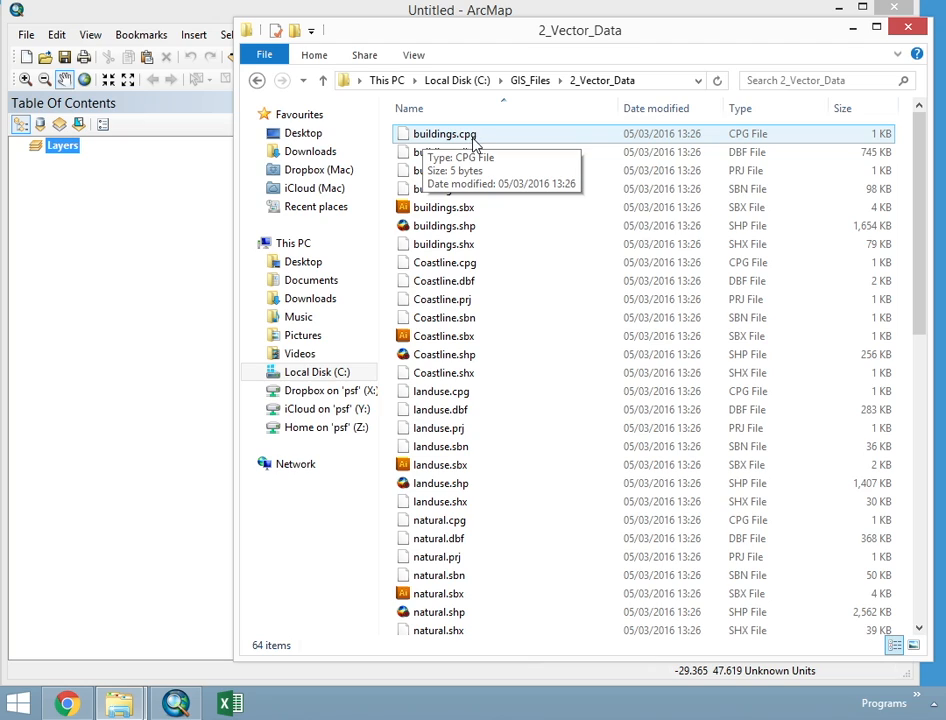
pyautogui.keyDown('shift'); pyautogui.click(440, 244); pyautogui.keyUp('shift')
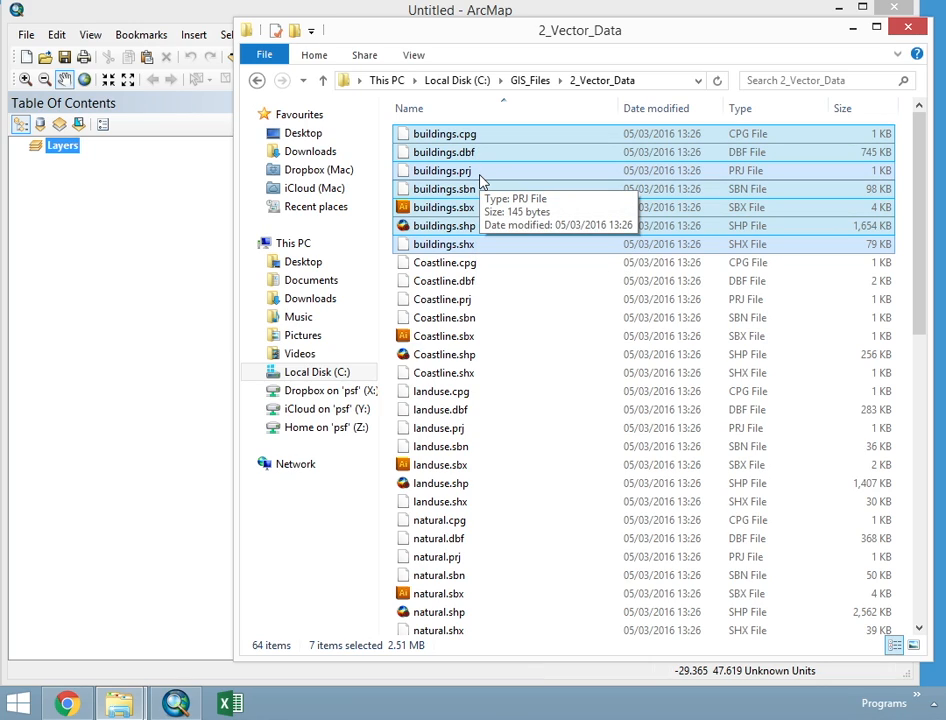
pyautogui.click(462, 228)
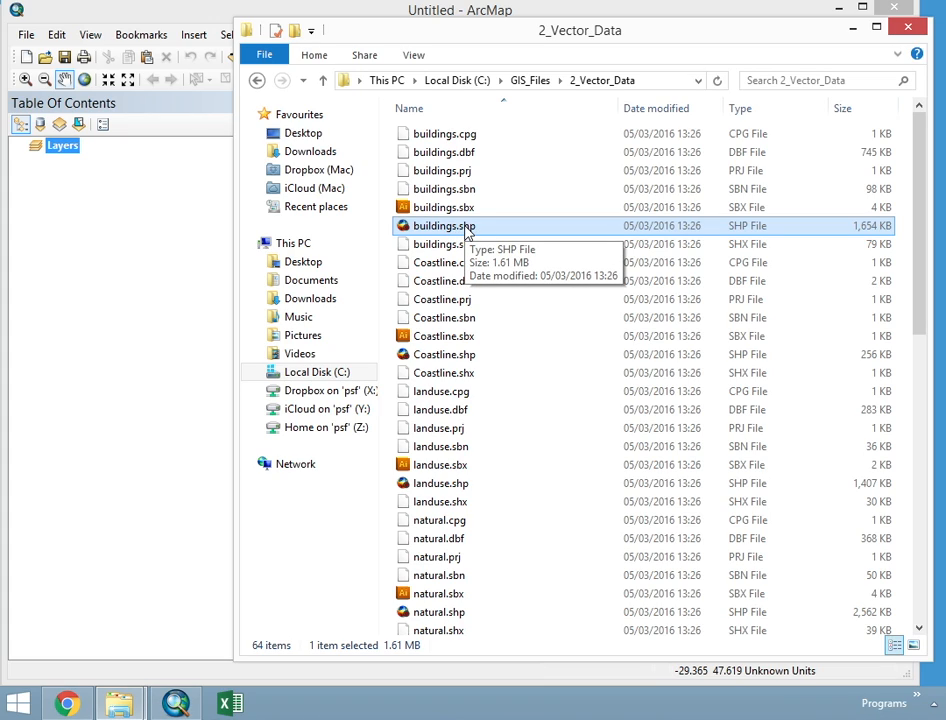
pyautogui.click(469, 133)
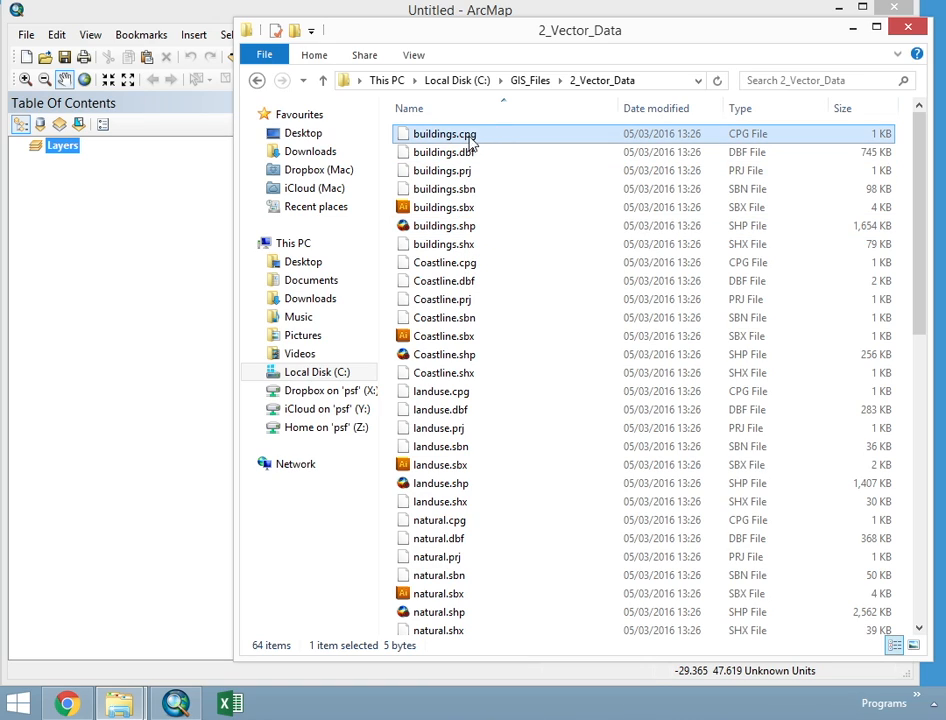
pyautogui.keyDown('shift'); pyautogui.click(470, 246); pyautogui.keyUp('shift')
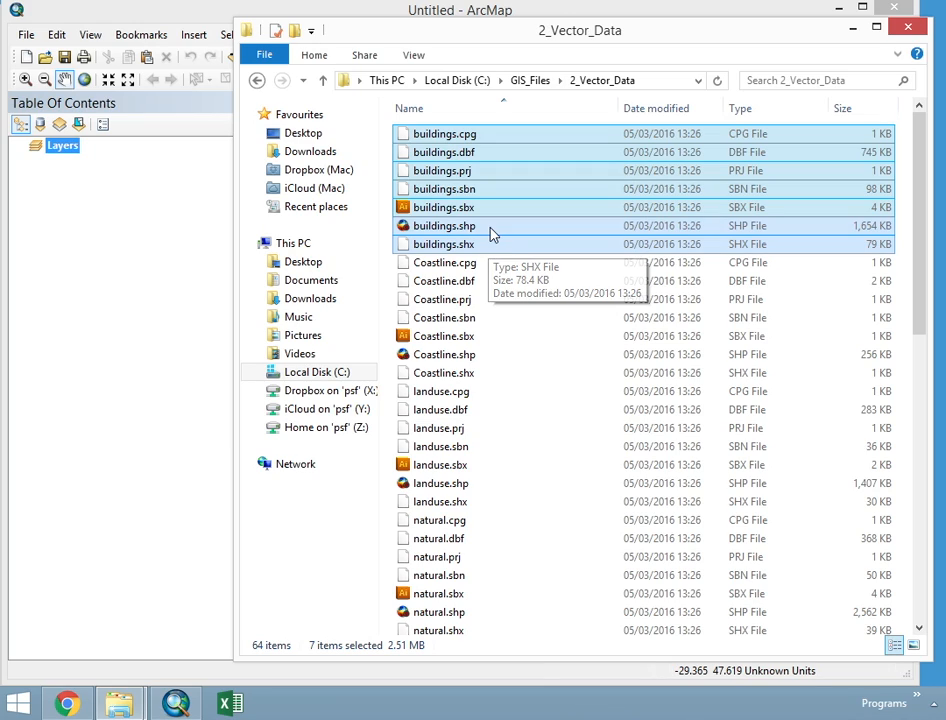
pyautogui.scroll(-1, 492, 235)
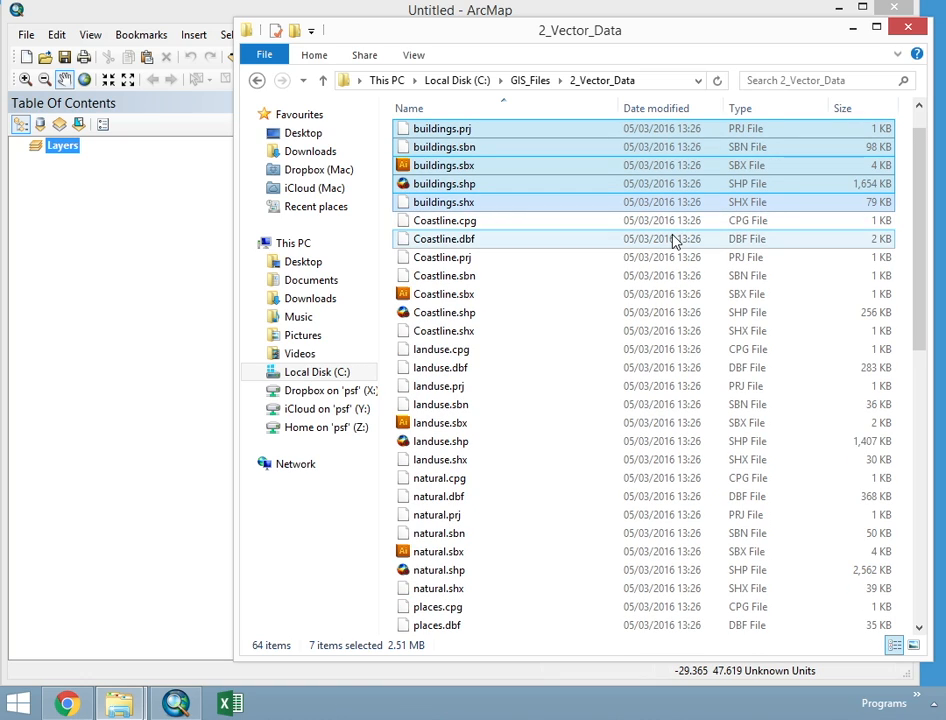
pyautogui.scroll(1, 672, 239)
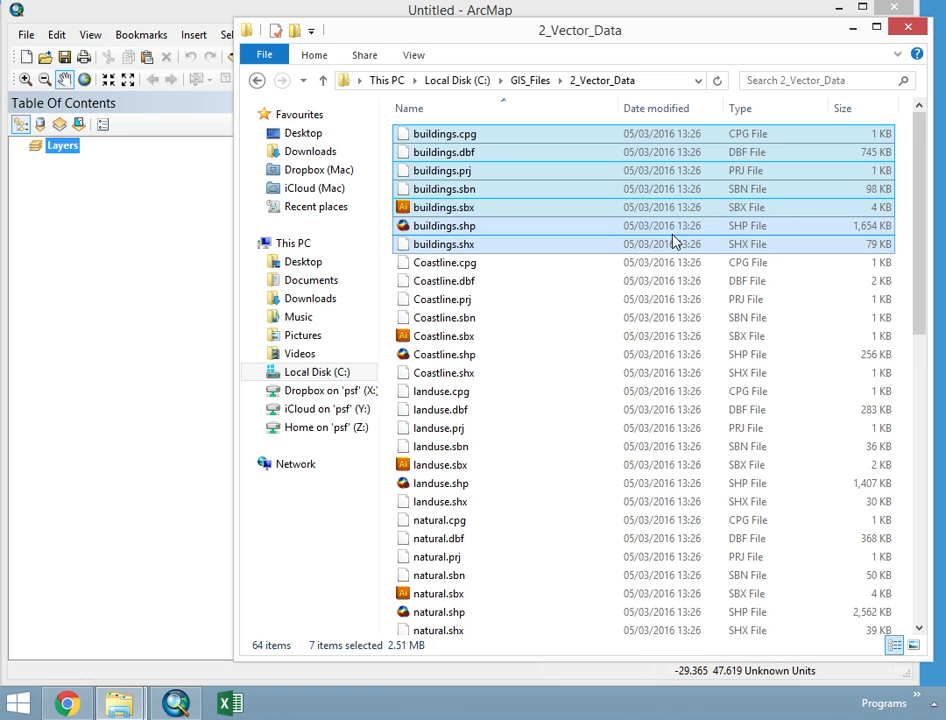
# - Switch back to ArcMap and show the Catalog window
pyautogui.click(174, 283)
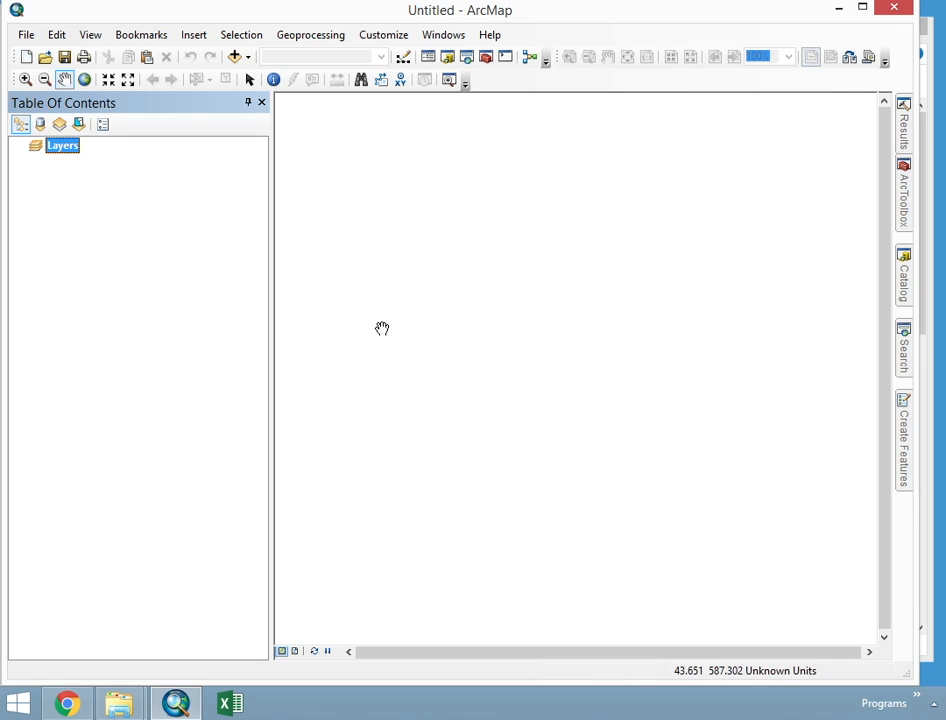
pyautogui.click(904, 272)
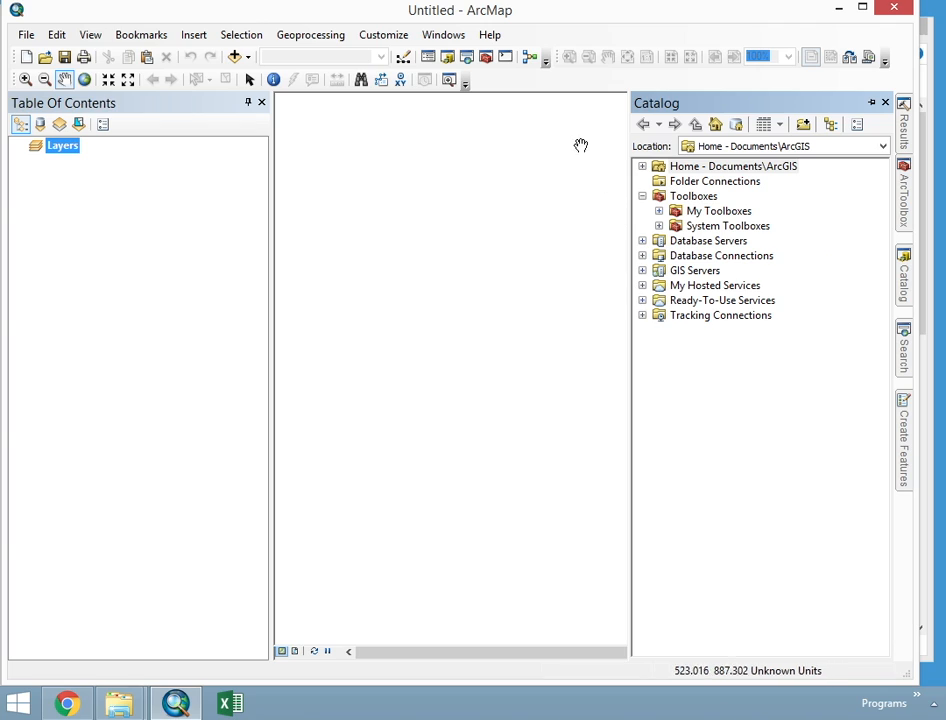
pyautogui.click(447, 36)
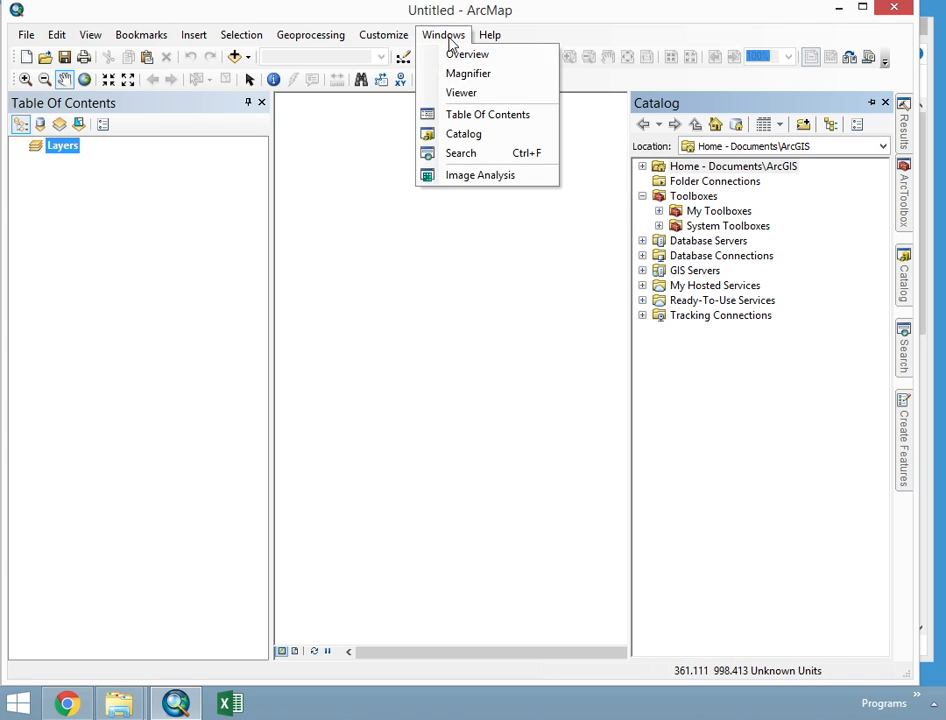
pyautogui.click(635, 81)
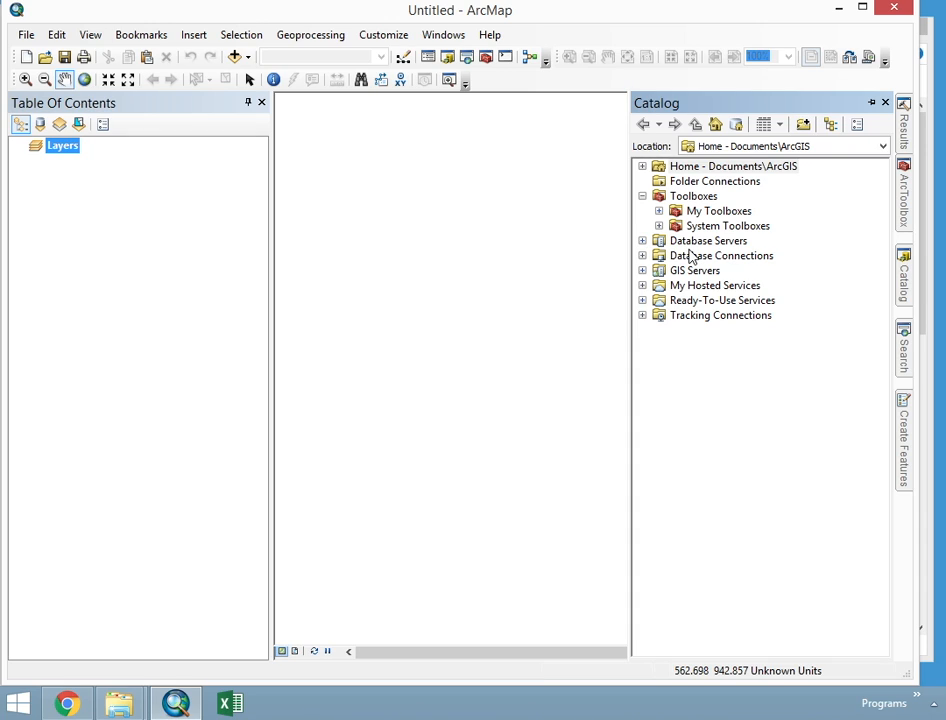
# - Connect the Catalog to the folder C:\GIS_Files\2_Vector_Data, list its shapefiles and select buildings.shp
pyautogui.click(684, 179)
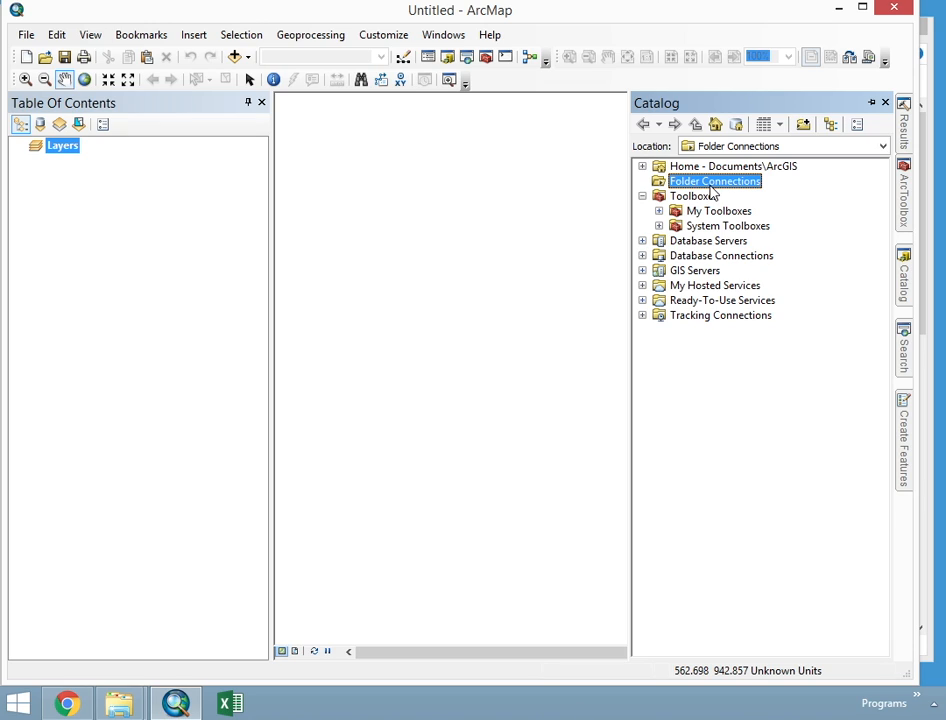
pyautogui.click(803, 125)
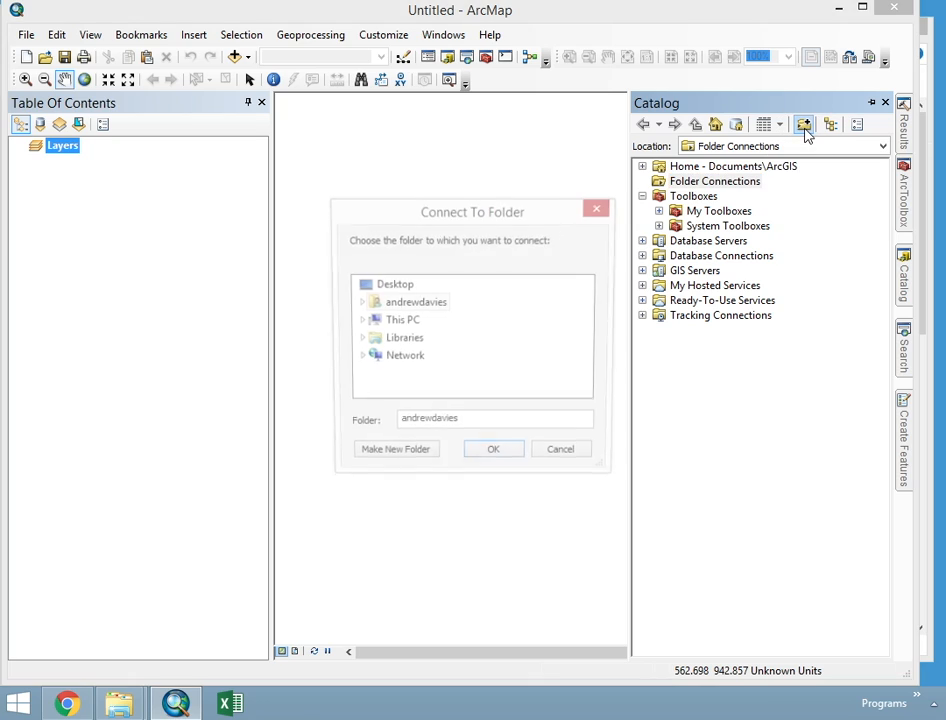
pyautogui.moveTo(503, 207); pyautogui.dragTo(650, 200)
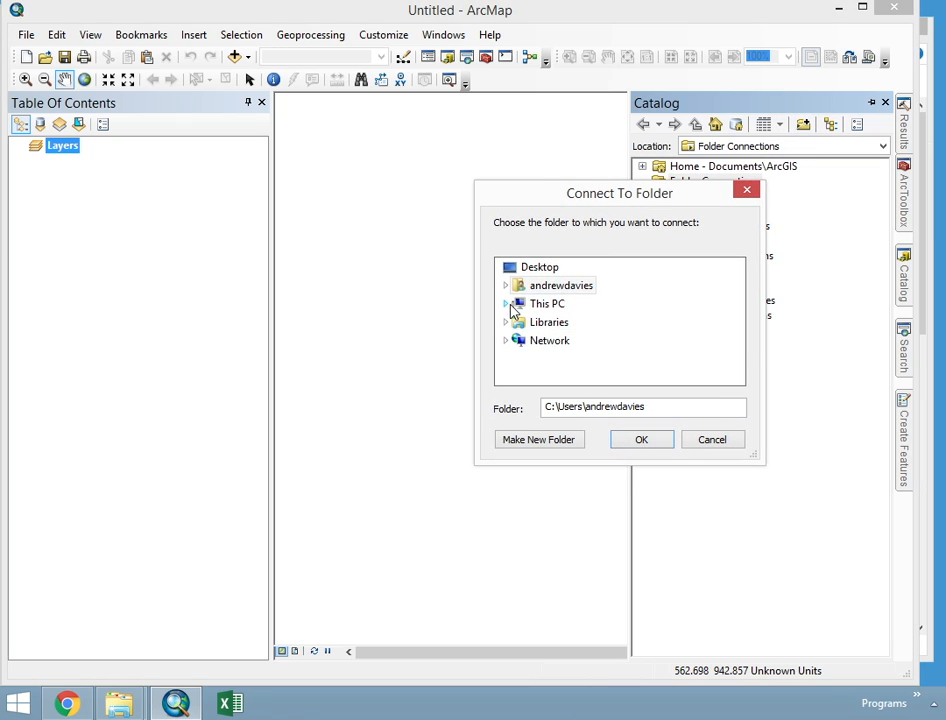
pyautogui.click(505, 303)
pyautogui.scroll(-1, 520, 310)
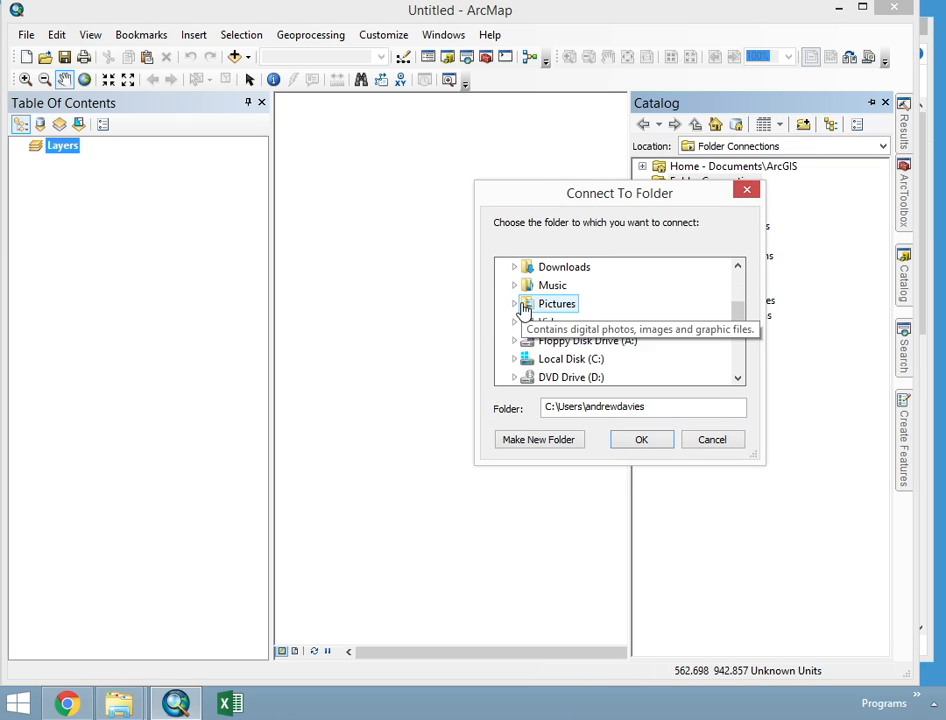
pyautogui.click(515, 359)
pyautogui.click(523, 285)
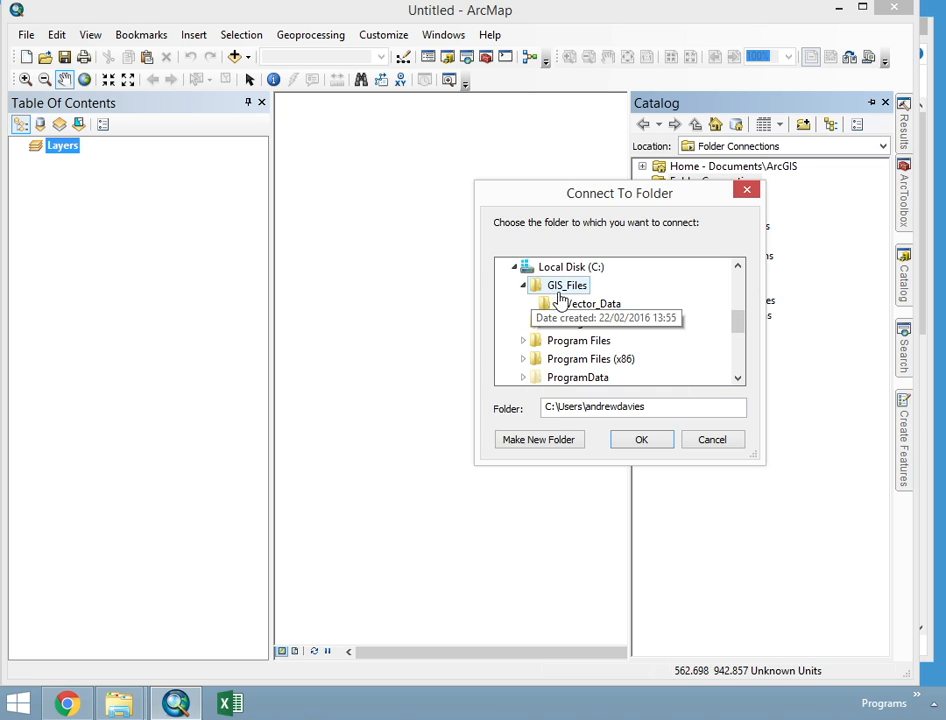
pyautogui.click(555, 305)
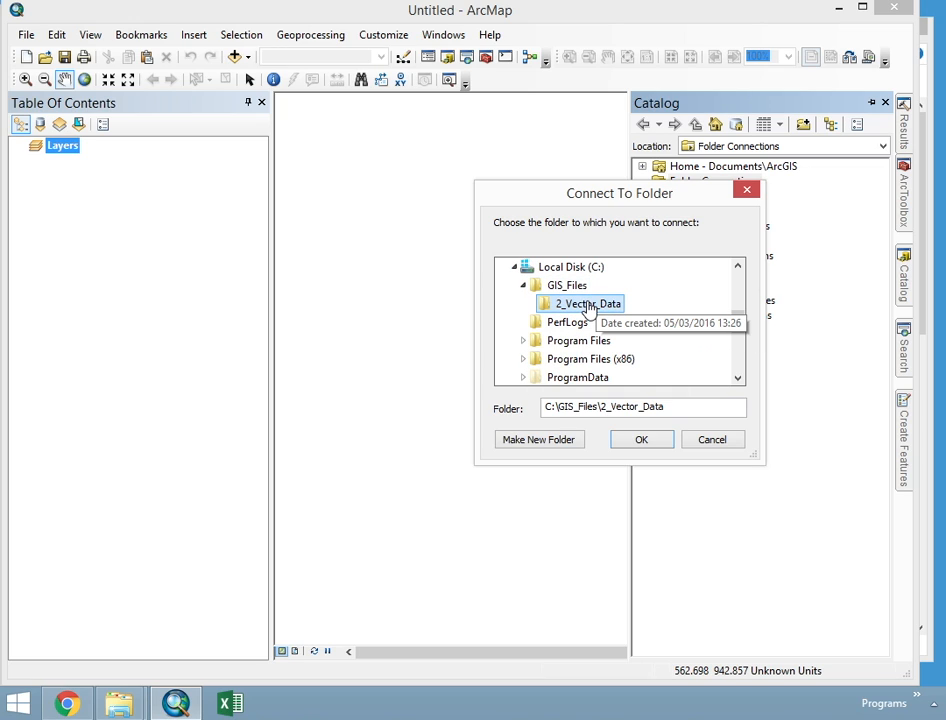
pyautogui.click(640, 441)
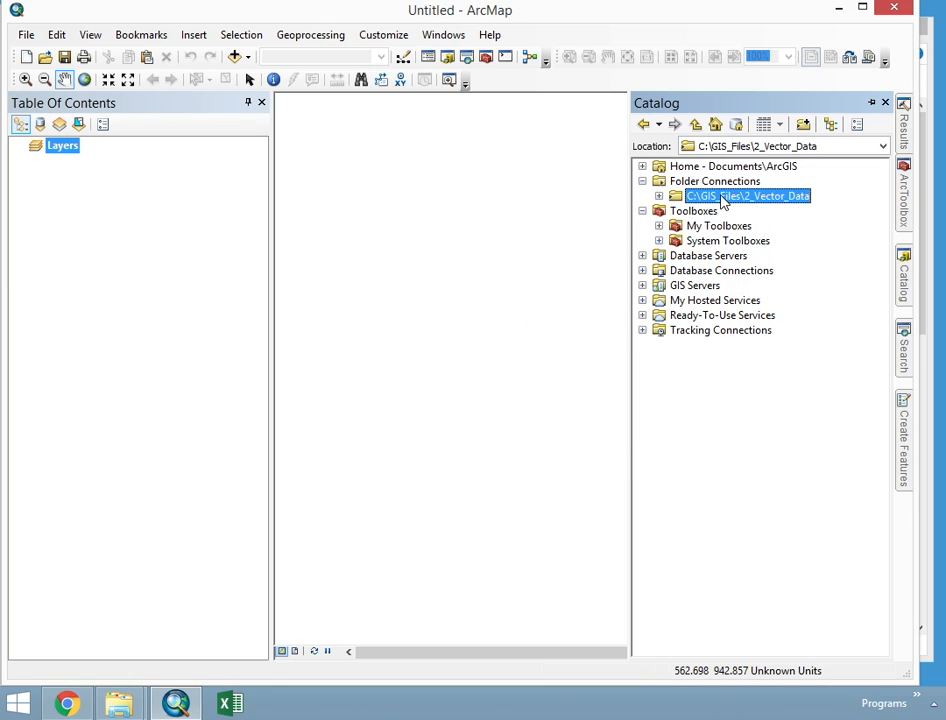
pyautogui.click(659, 197)
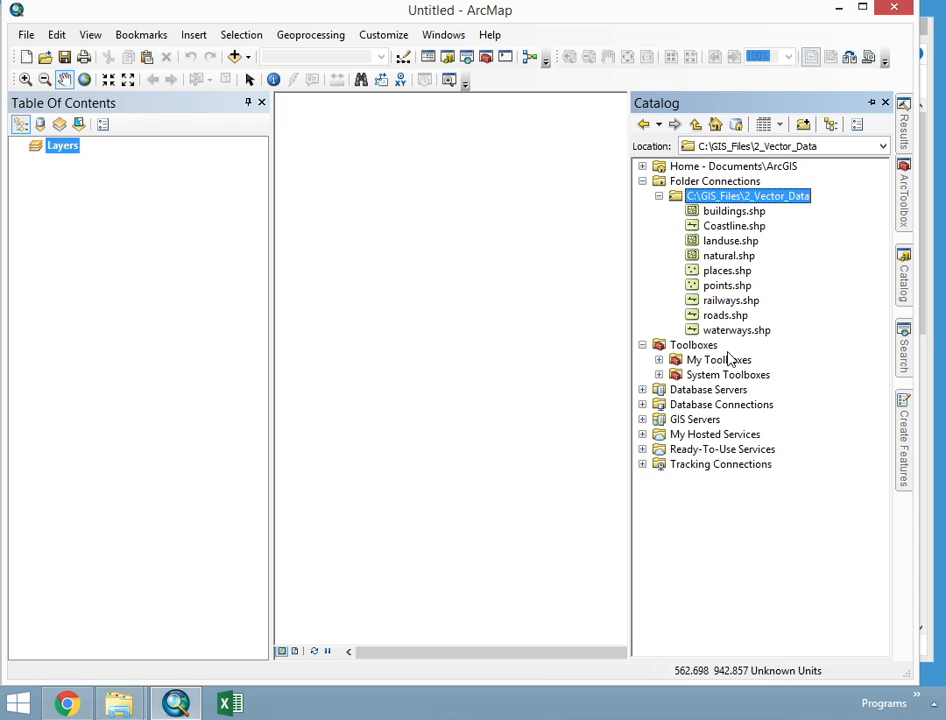
pyautogui.click(725, 212)
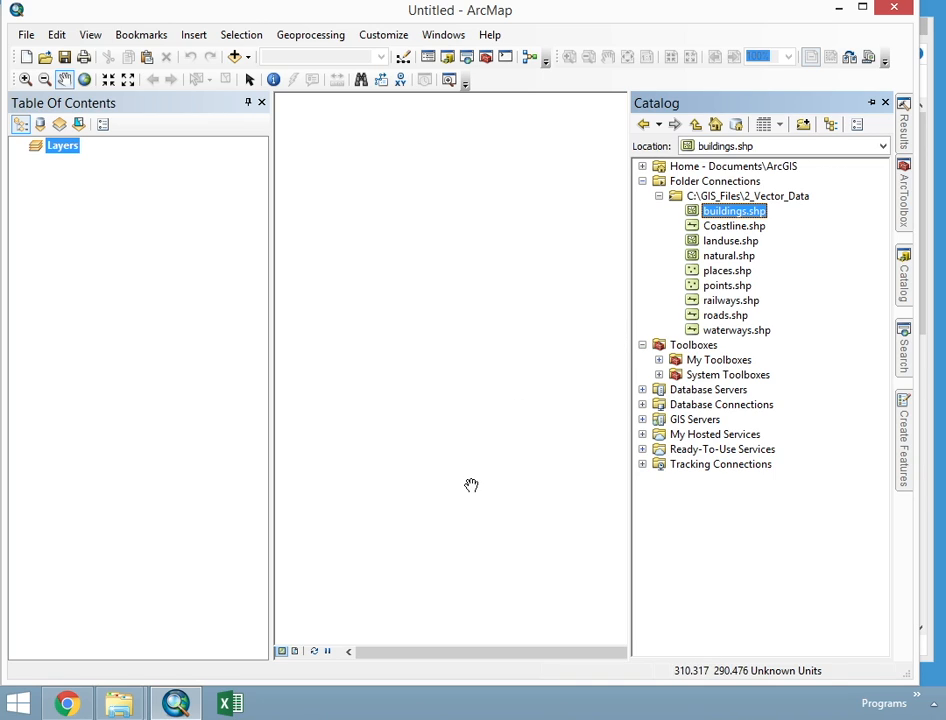
# - Examine the locations and the 2_Vector_Data shapefiles offered by Add Data, and cancel without adding anything
pyautogui.click(236, 58)
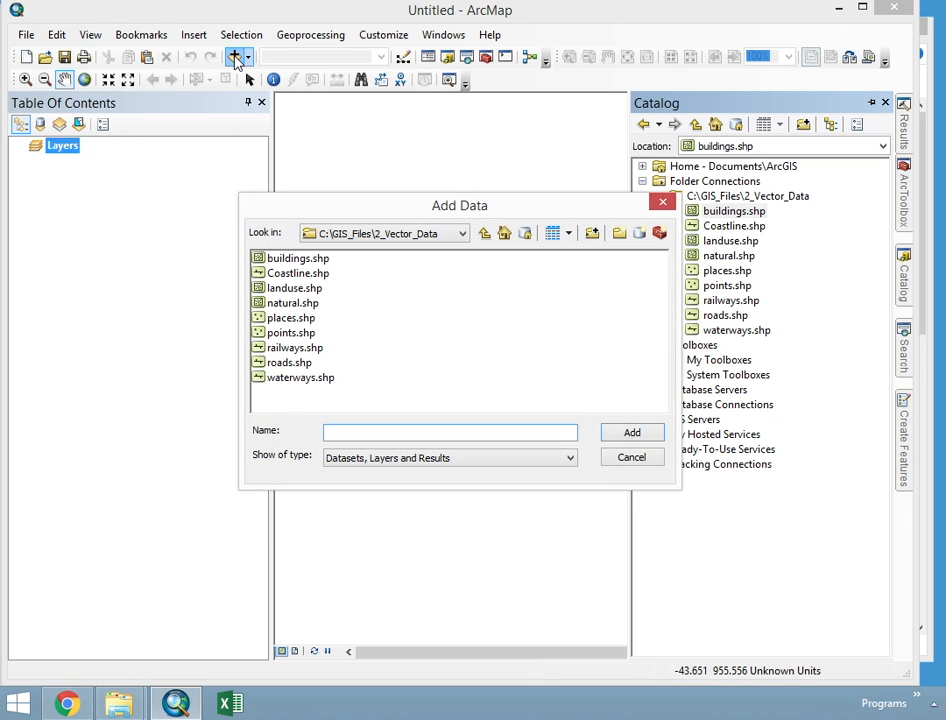
pyautogui.moveTo(412, 204); pyautogui.dragTo(465, 203)
pyautogui.click(481, 230)
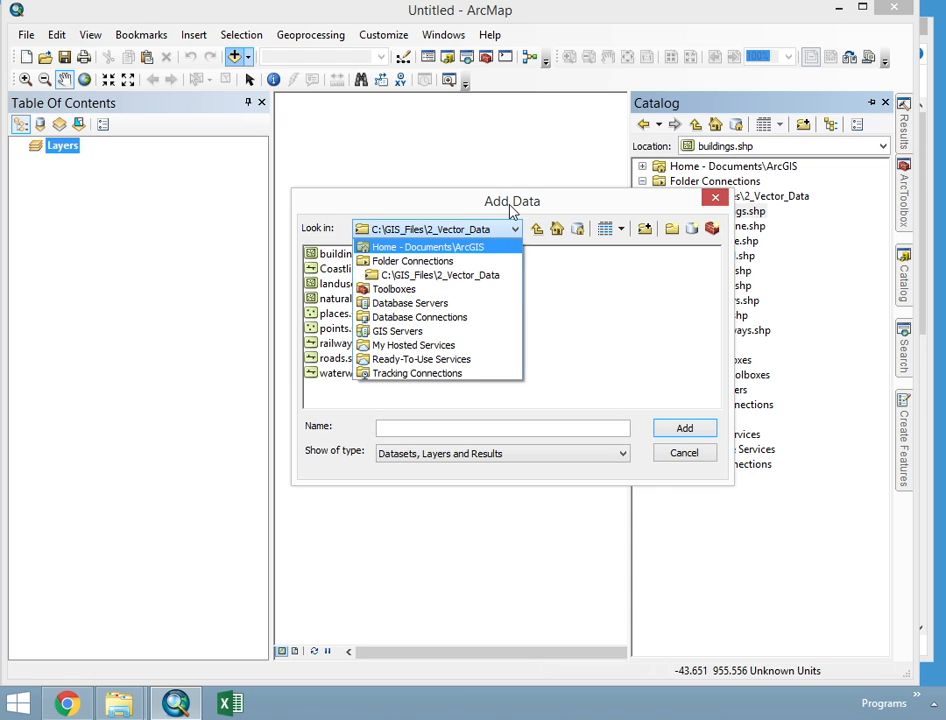
pyautogui.click(401, 228)
pyautogui.moveTo(450, 214); pyautogui.dragTo(338, 236)
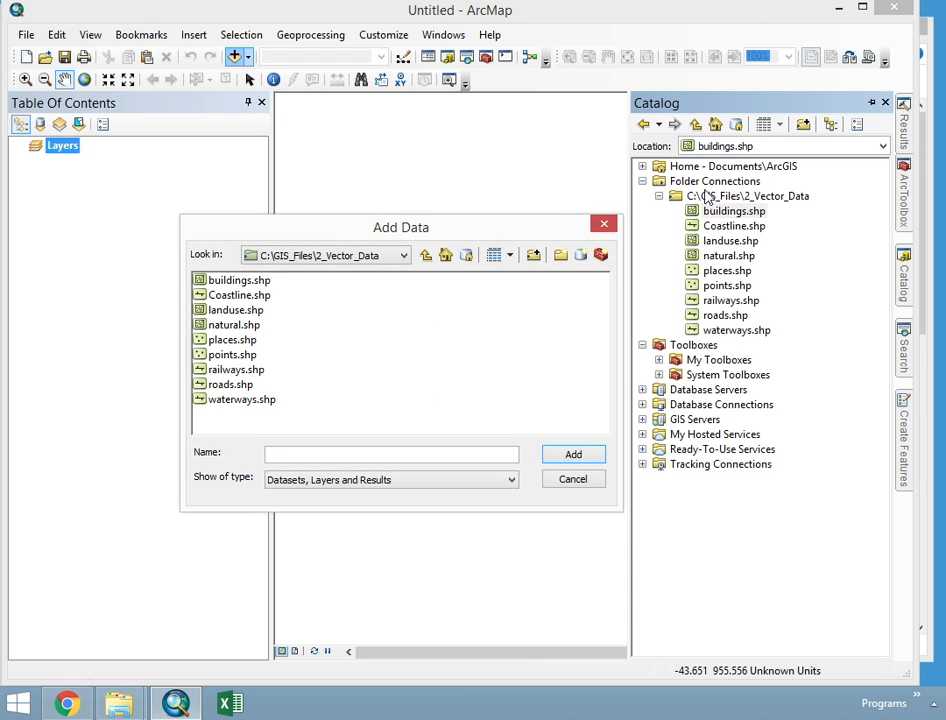
pyautogui.click(321, 258)
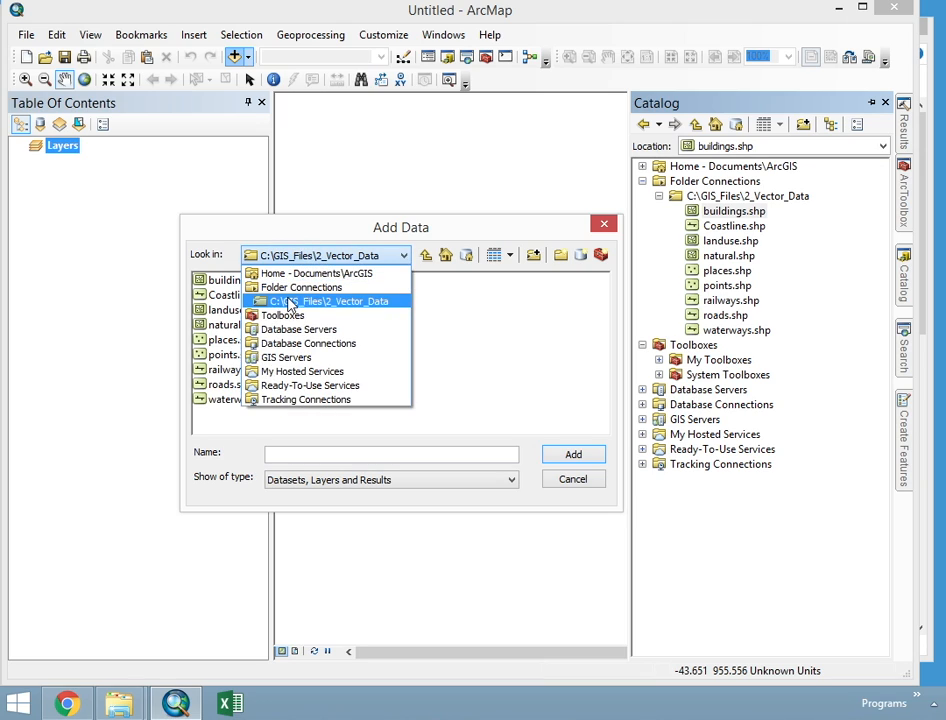
pyautogui.click(292, 302)
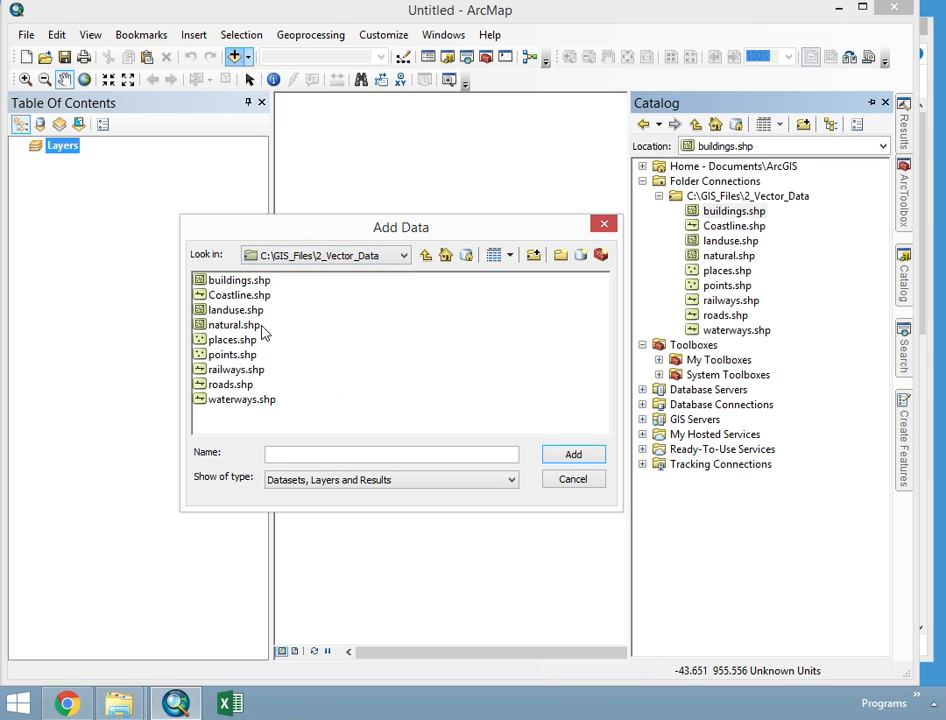
pyautogui.moveTo(381, 229); pyautogui.dragTo(377, 172)
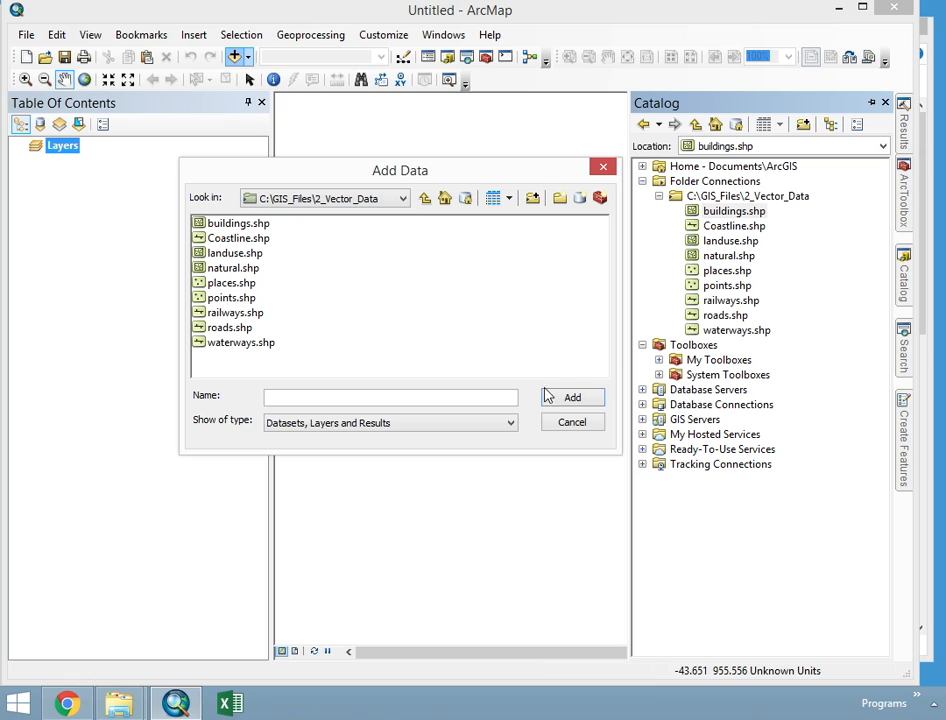
pyautogui.click(572, 422)
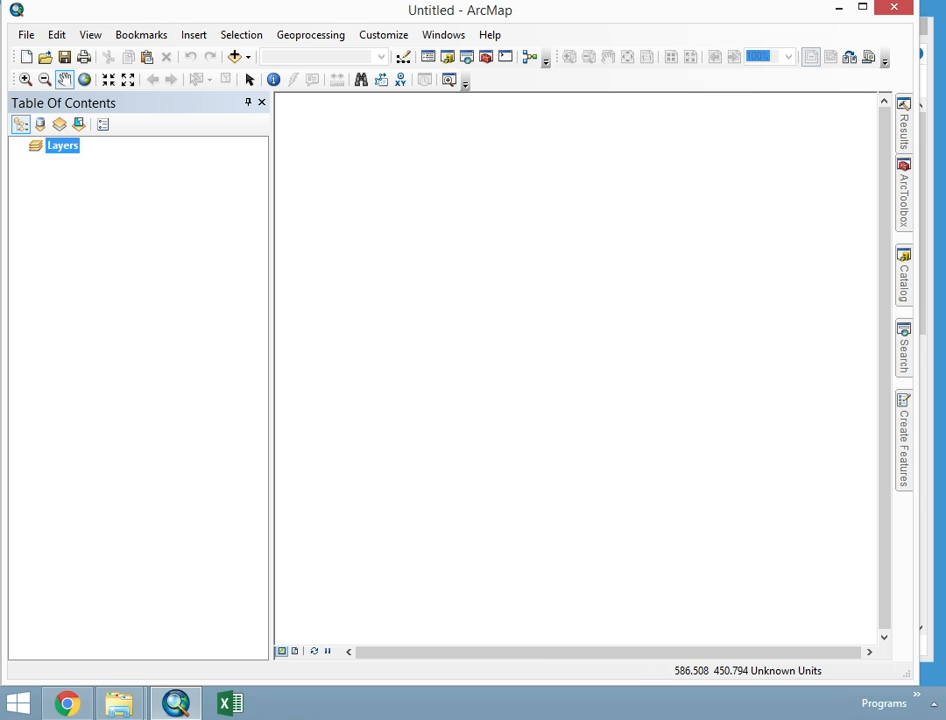
# - Add Coastline.shp to the map's layers directly from the 2_Vector_Data folder in File Explorer
pyautogui.click(124, 704)
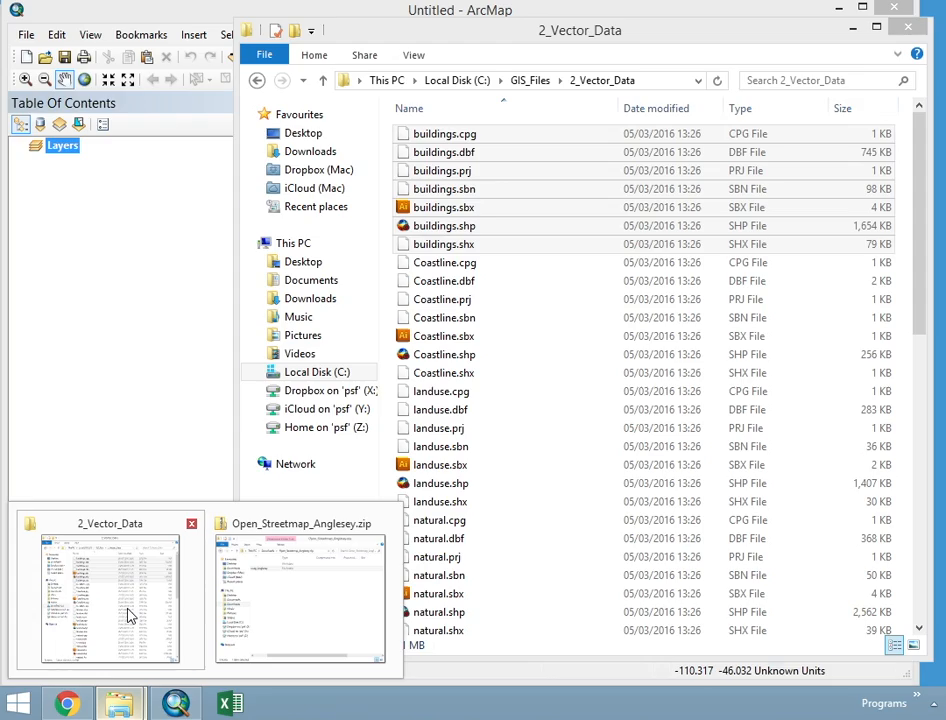
pyautogui.click(128, 615)
pyautogui.click(483, 487)
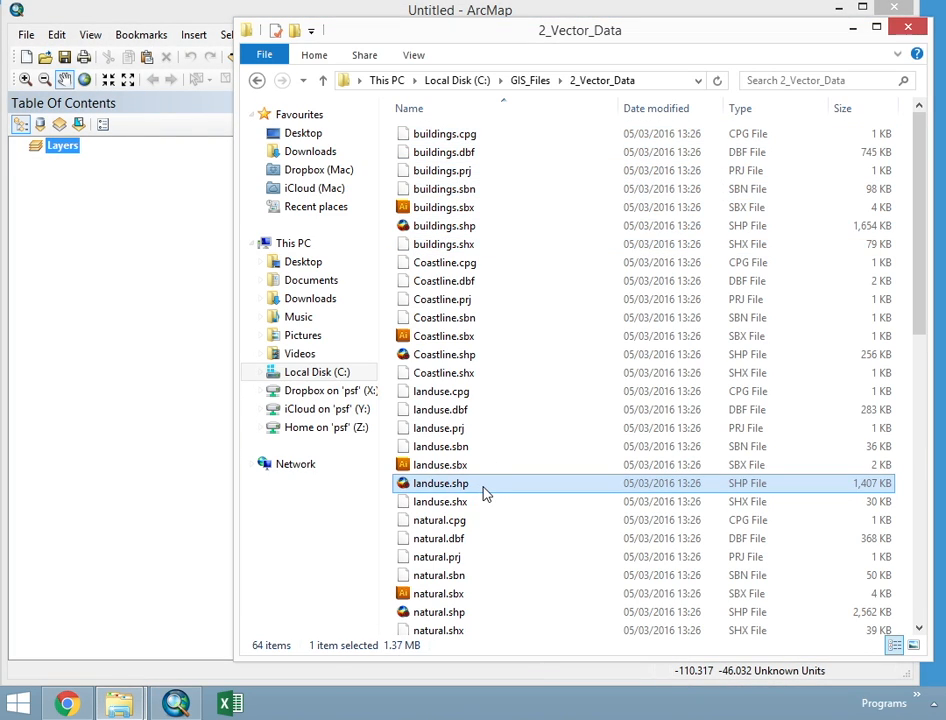
pyautogui.click(450, 226)
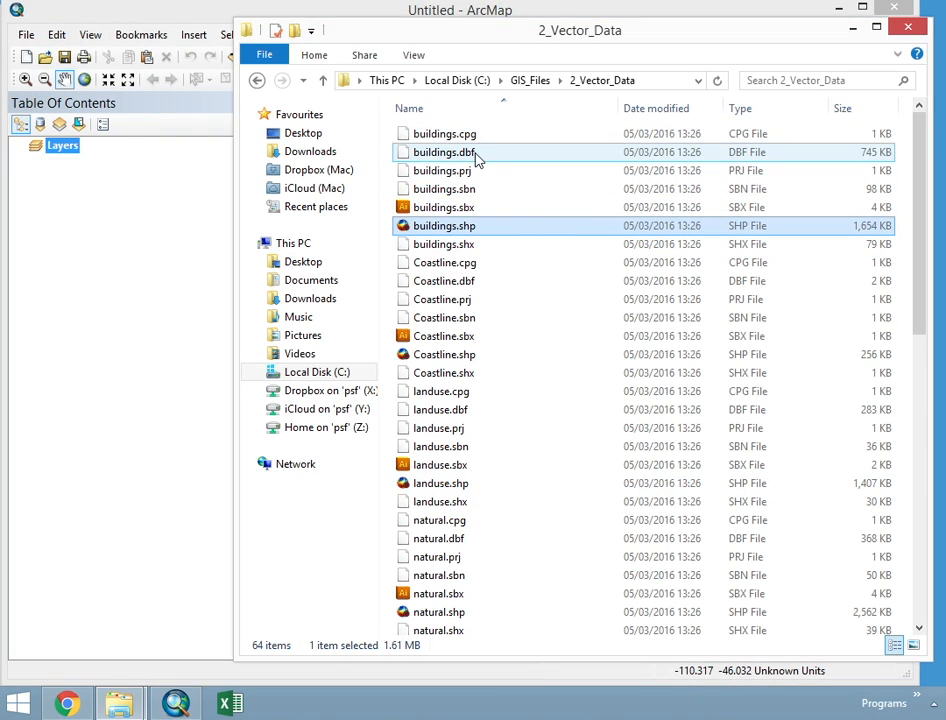
pyautogui.click(462, 360)
pyautogui.moveTo(448, 354); pyautogui.dragTo(148, 281)
pyautogui.click(148, 271)
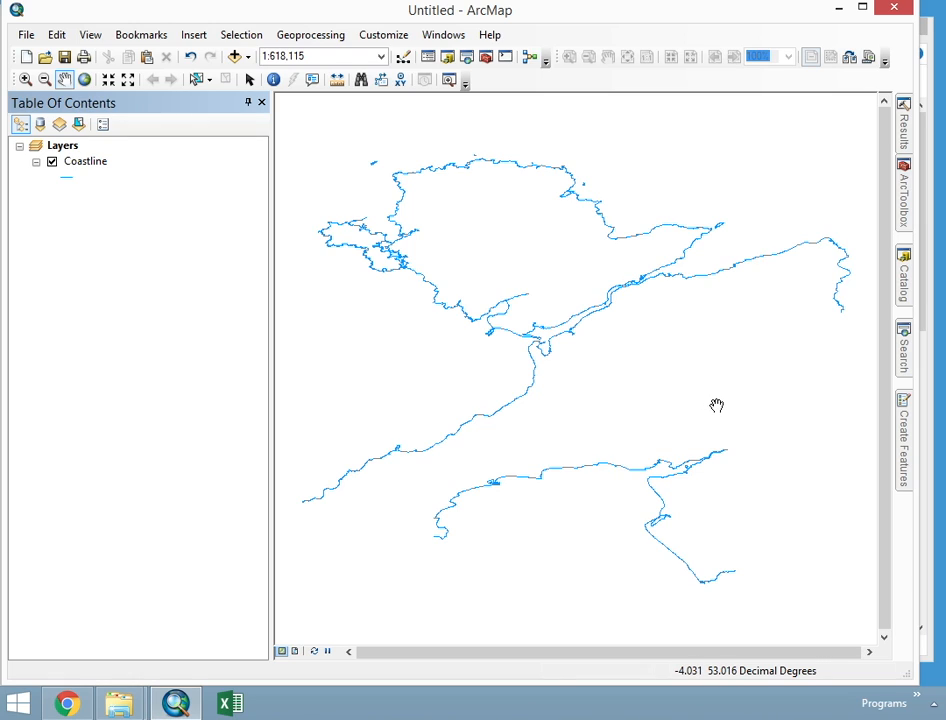
# - Add roads.shp to the map's layers from the 2_Vector_Data folder connection in the Catalog
pyautogui.click(906, 280)
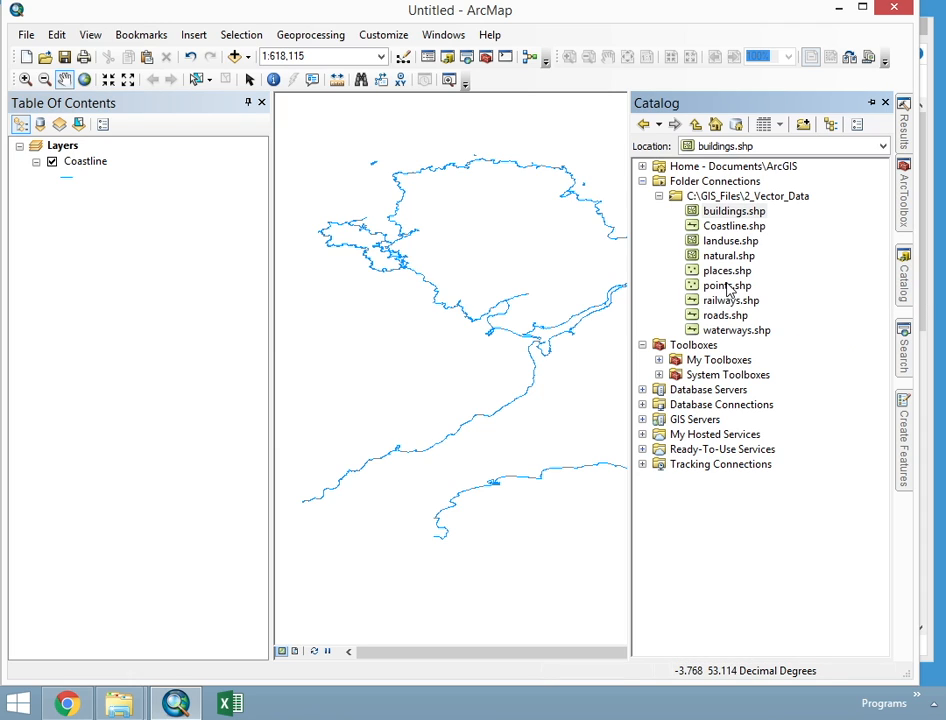
pyautogui.click(727, 316)
pyautogui.moveTo(718, 322); pyautogui.dragTo(125, 190)
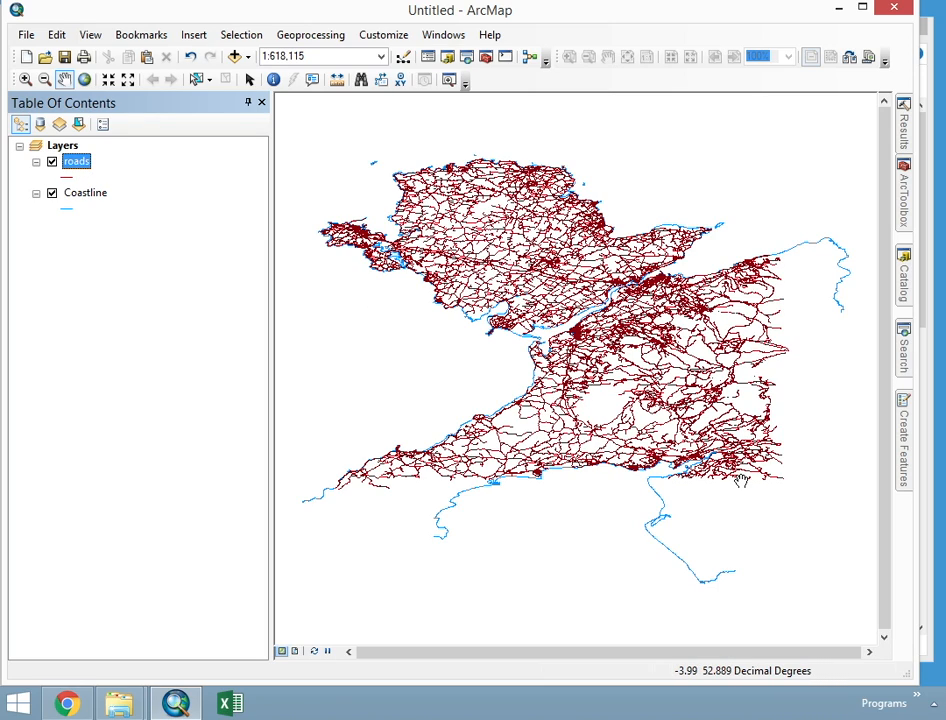
# - Add places.shp from C:\GIS_Files\2_Vector_Data to the map with Add Data
pyautogui.click(235, 58)
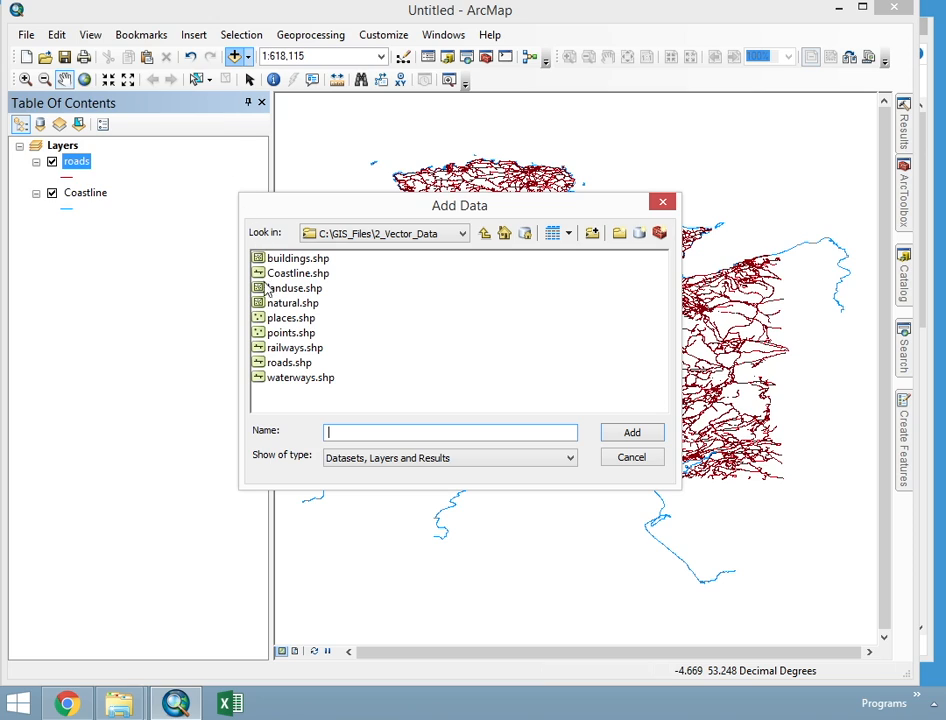
pyautogui.click(279, 335)
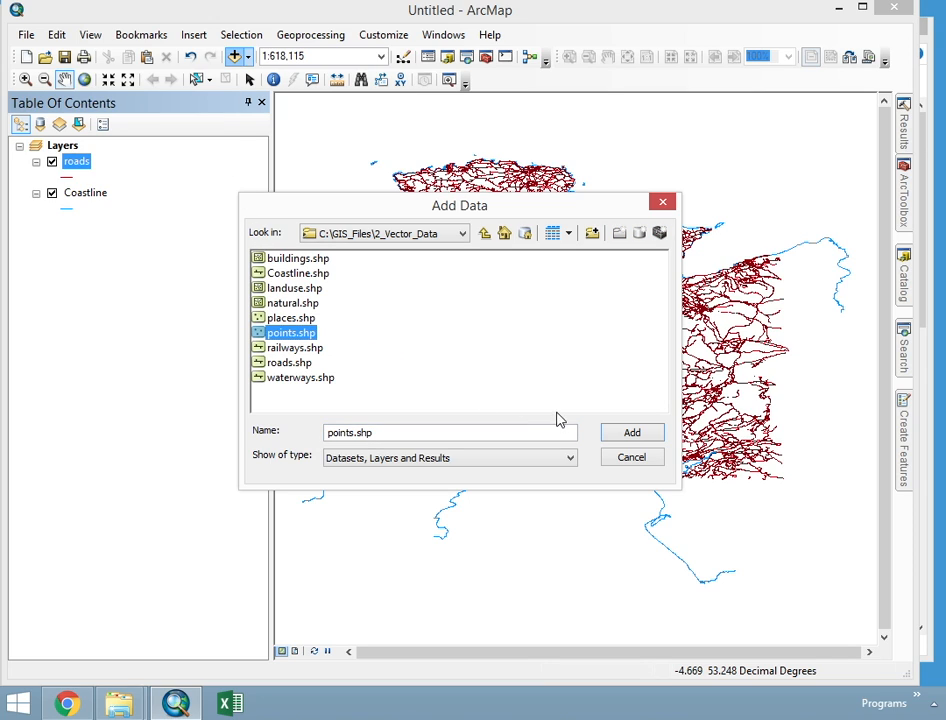
pyautogui.click(283, 316)
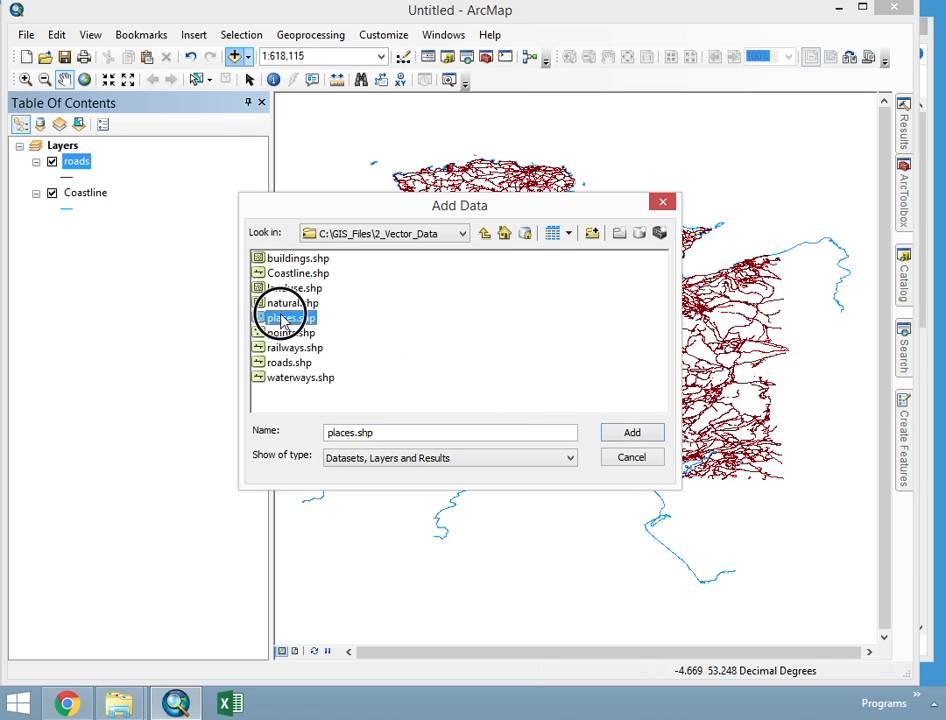
pyautogui.click(632, 432)
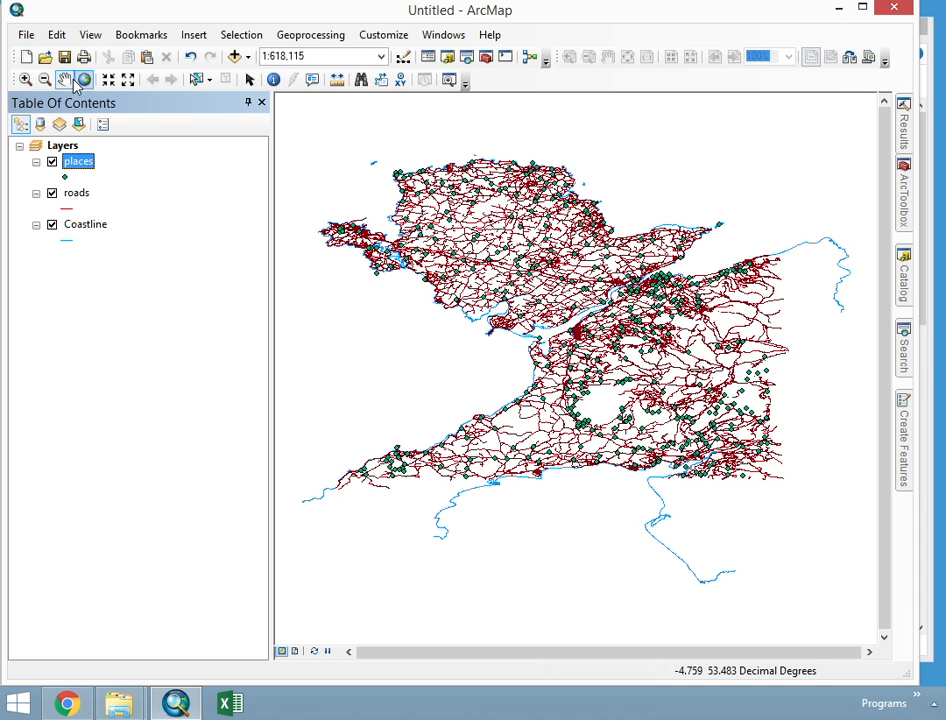
# - Pan around the map to examine the places, roads and Coastline layers across Anglesey and the mainland
pyautogui.moveTo(608, 292); pyautogui.dragTo(588, 321)
pyautogui.moveTo(505, 304); pyautogui.dragTo(540, 201)
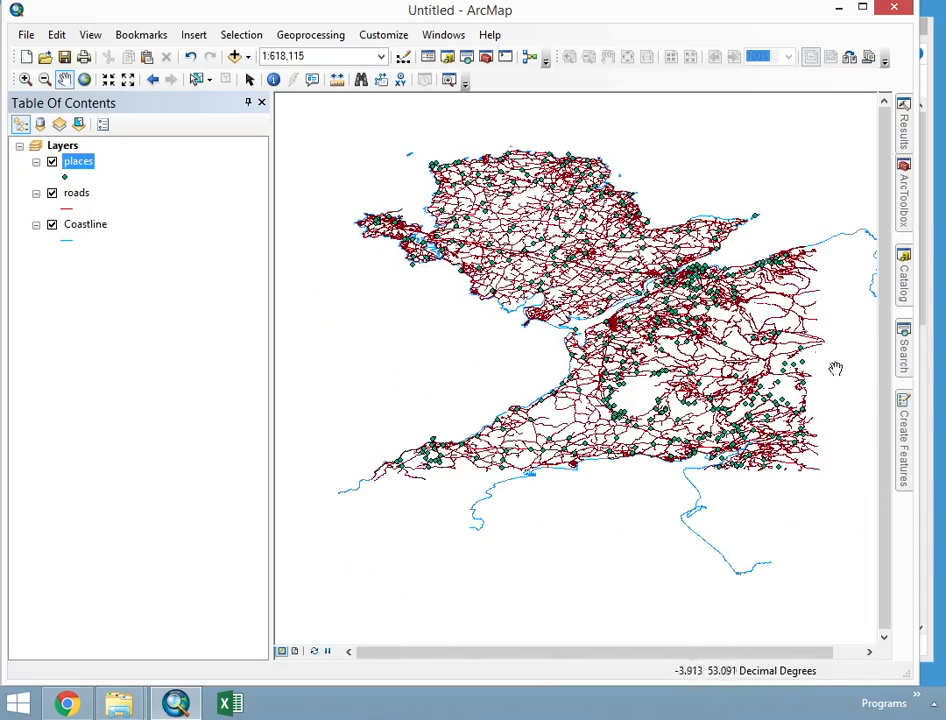
pyautogui.moveTo(835, 369); pyautogui.dragTo(735, 367)
pyautogui.moveTo(430, 231); pyautogui.dragTo(531, 347)
pyautogui.moveTo(625, 324); pyautogui.dragTo(485, 248)
pyautogui.moveTo(665, 360); pyautogui.dragTo(579, 386)
pyautogui.moveTo(472, 376); pyautogui.dragTo(662, 435)
pyautogui.moveTo(500, 313); pyautogui.dragTo(536, 278)
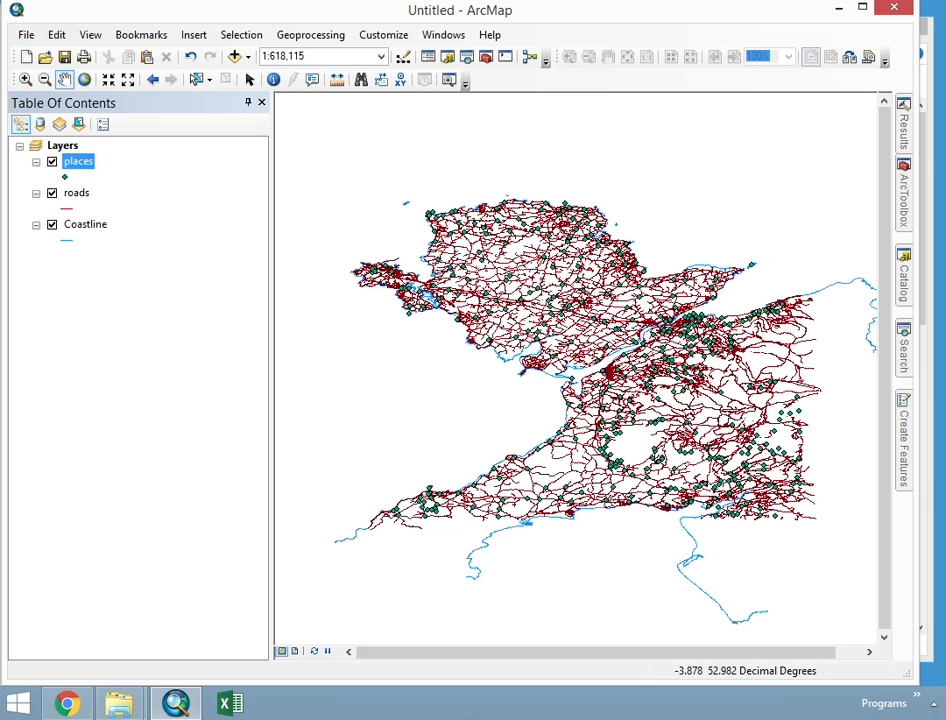
pyautogui.moveTo(610, 272); pyautogui.dragTo(587, 262)
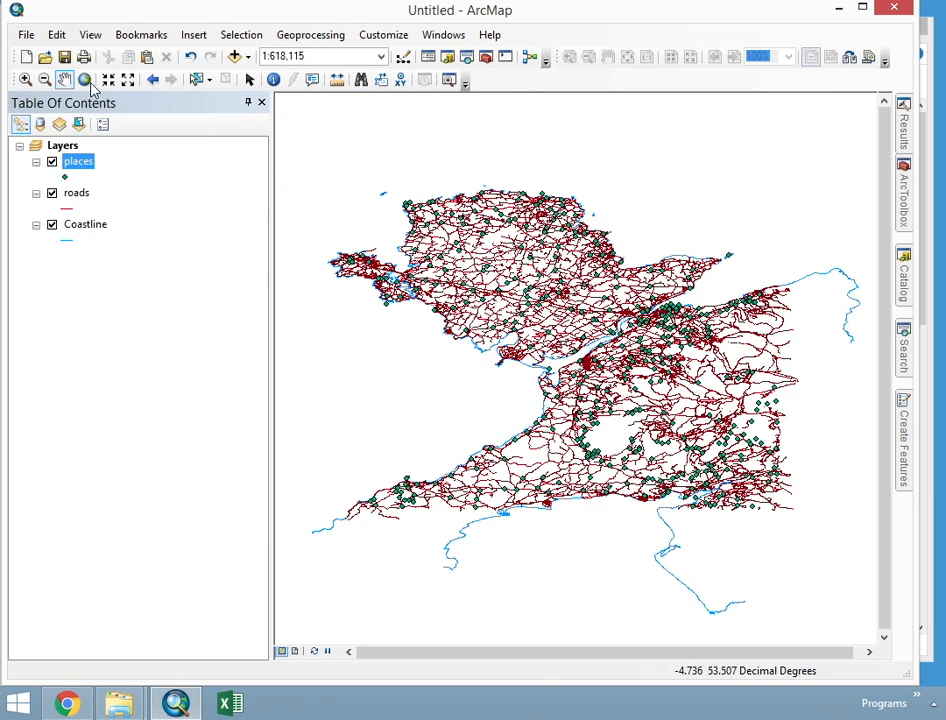
# - Zoom in on the strait between Anglesey and the mainland, and zoom out to a scale of 1:1,500,000
pyautogui.click(25, 80)
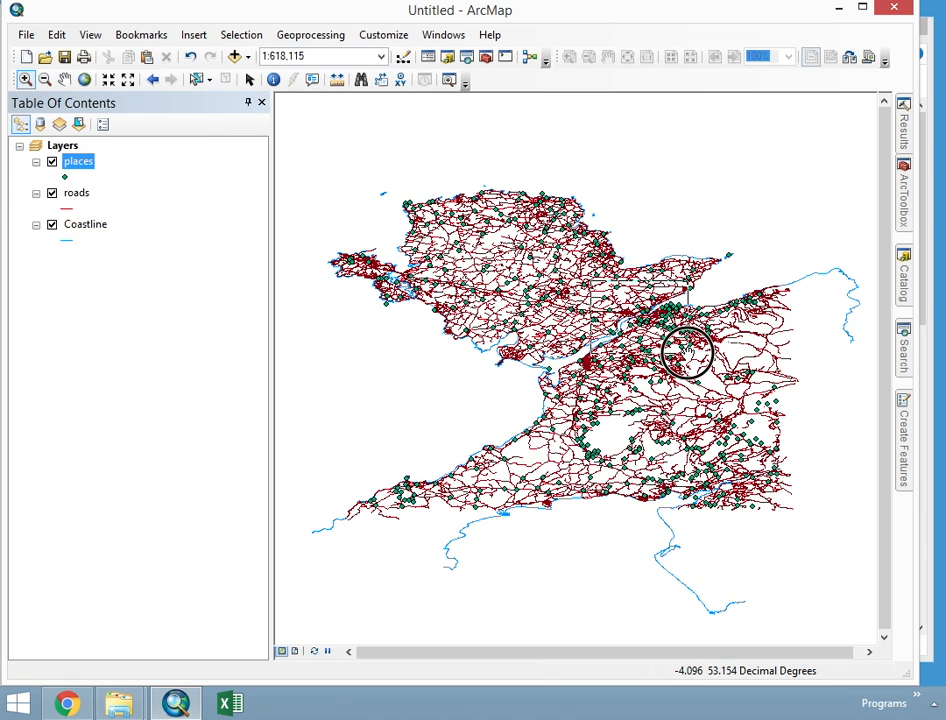
pyautogui.scroll(5, 688, 352)
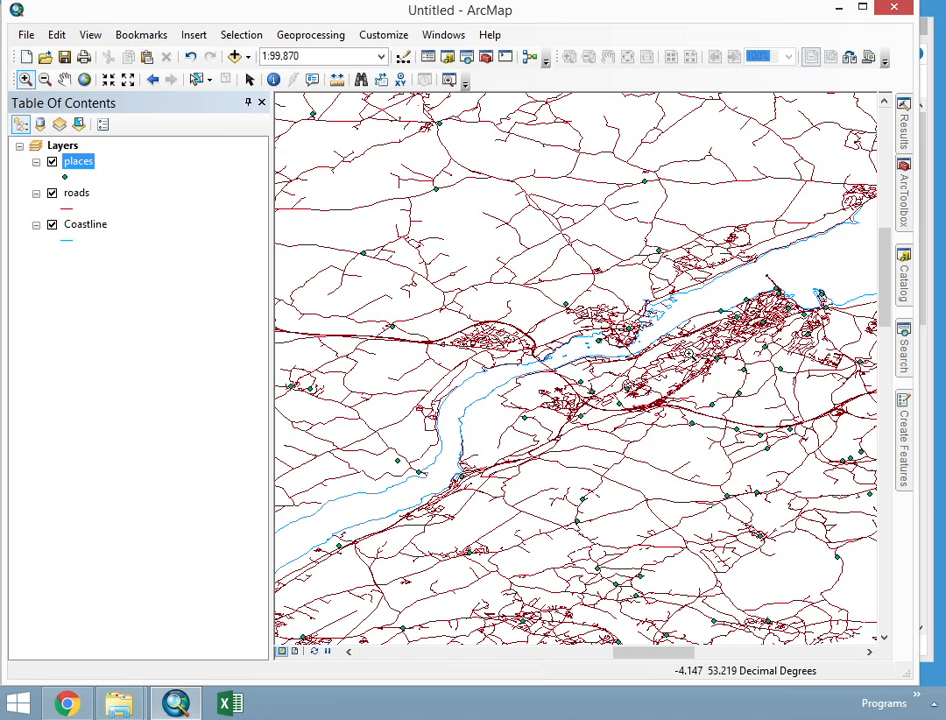
pyautogui.click(47, 80)
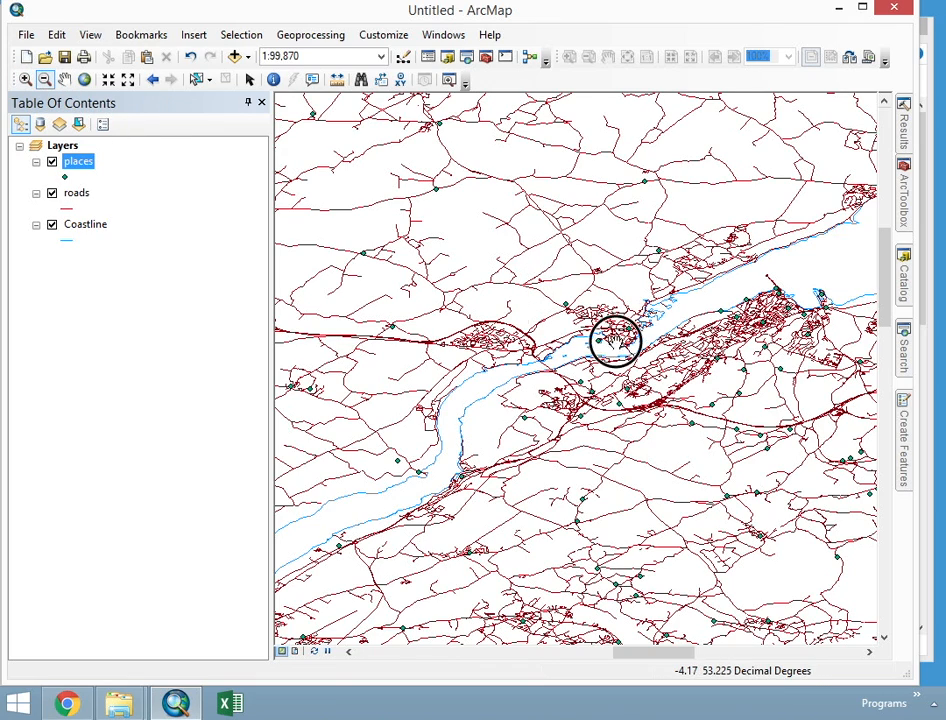
pyautogui.moveTo(524, 268); pyautogui.dragTo(646, 364)
pyautogui.click(529, 298)
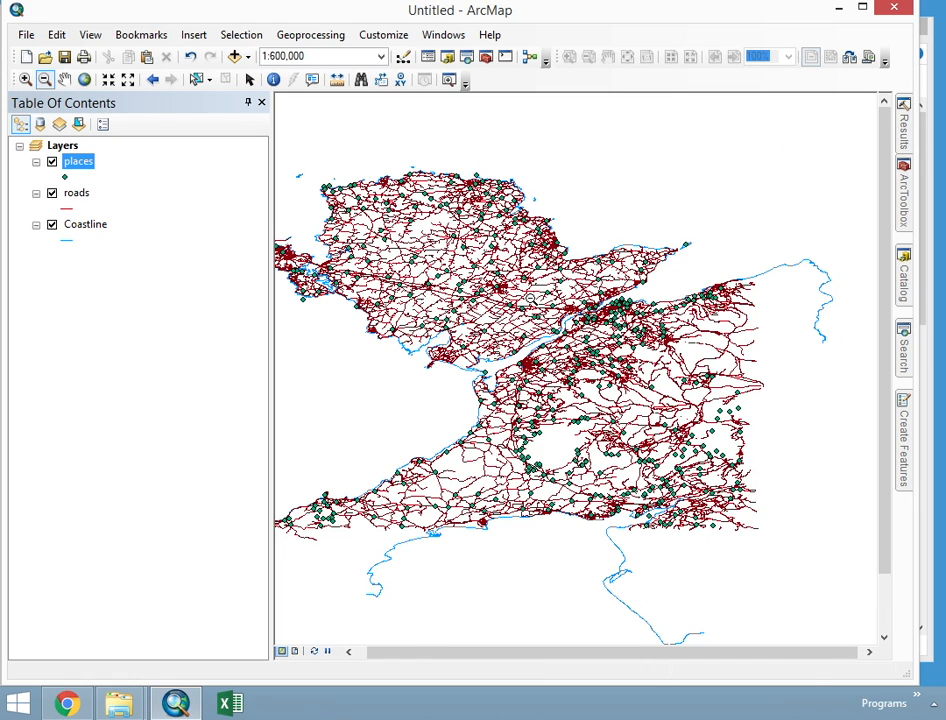
pyautogui.click(529, 298)
pyautogui.click(635, 474)
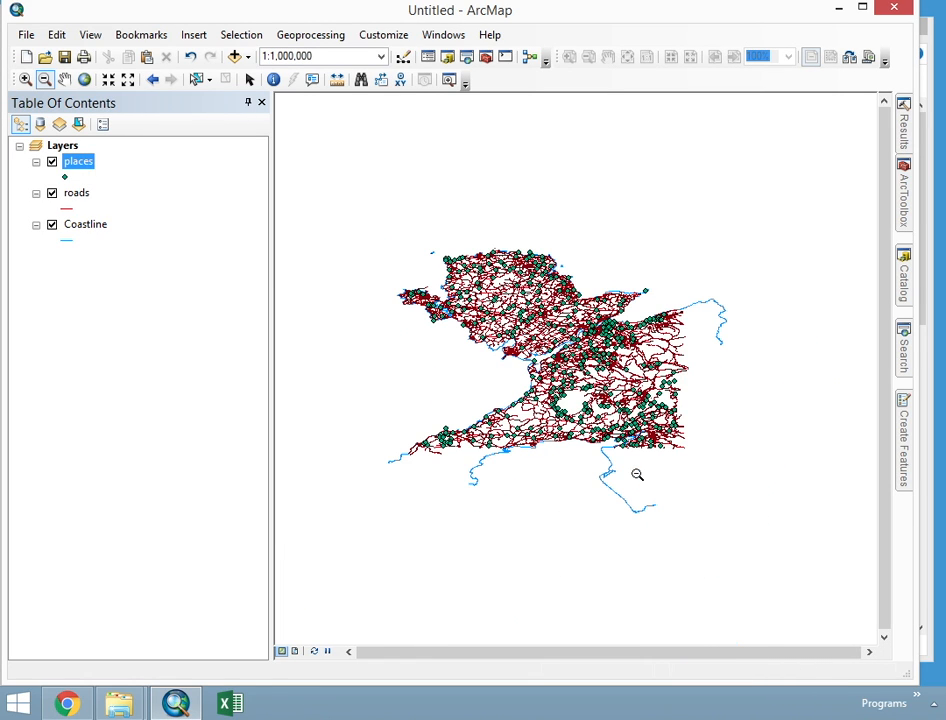
pyautogui.click(570, 340)
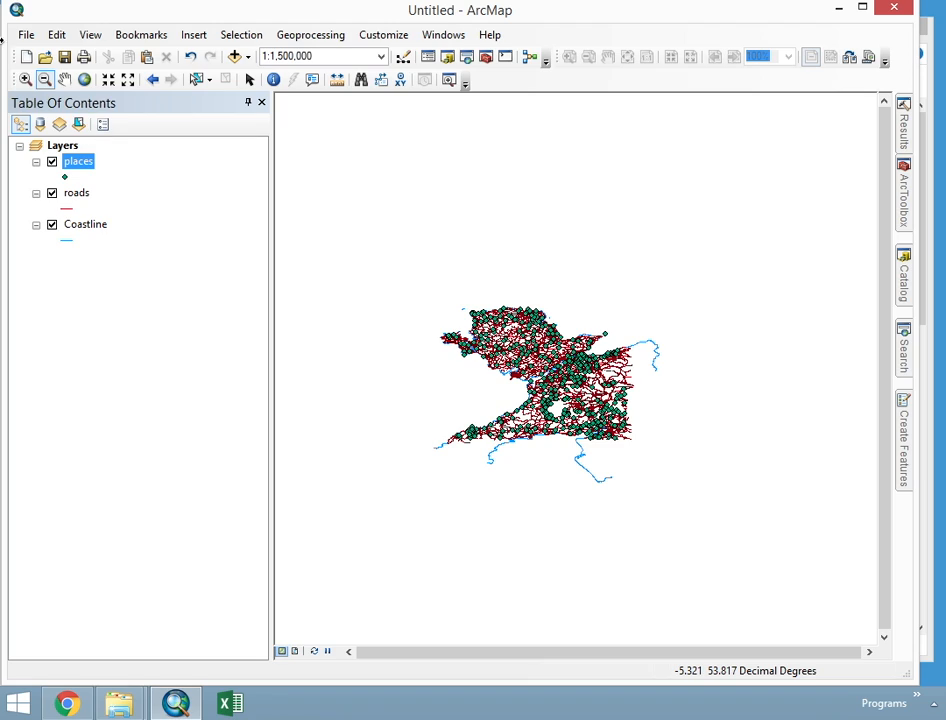
# - Examine the roads and places around the strait and mainland at closer range, and return the map to its full extent
pyautogui.click(25, 79)
pyautogui.moveTo(491, 306); pyautogui.dragTo(627, 427)
pyautogui.click(64, 79)
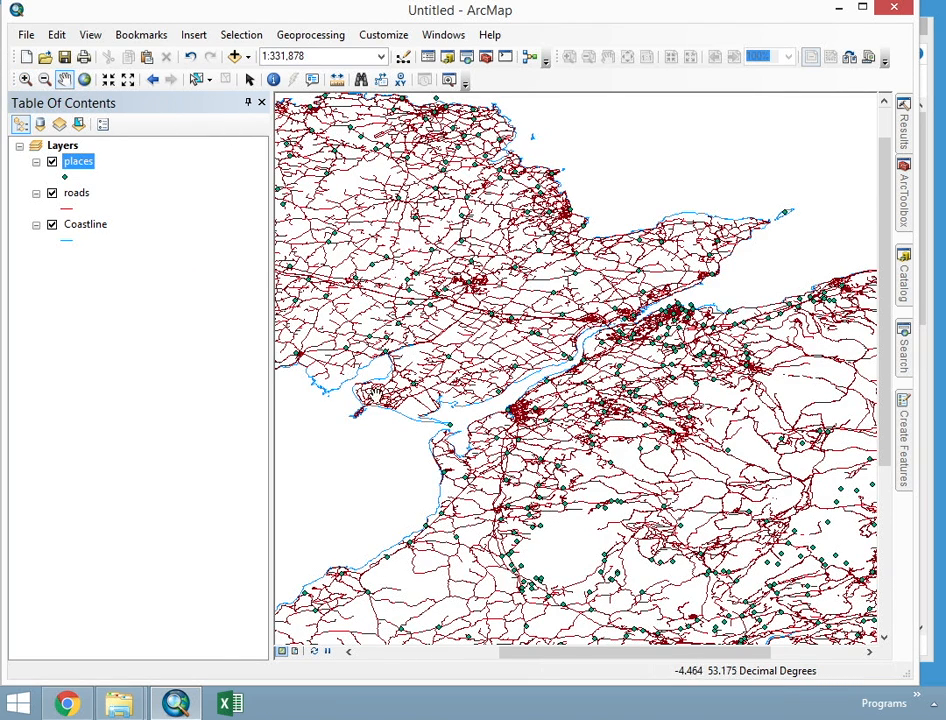
pyautogui.moveTo(541, 312); pyautogui.dragTo(630, 372)
pyautogui.moveTo(673, 495); pyautogui.dragTo(589, 422)
pyautogui.moveTo(775, 431); pyautogui.dragTo(694, 430)
pyautogui.moveTo(791, 411); pyautogui.dragTo(770, 424)
pyautogui.moveTo(578, 457); pyautogui.dragTo(643, 422)
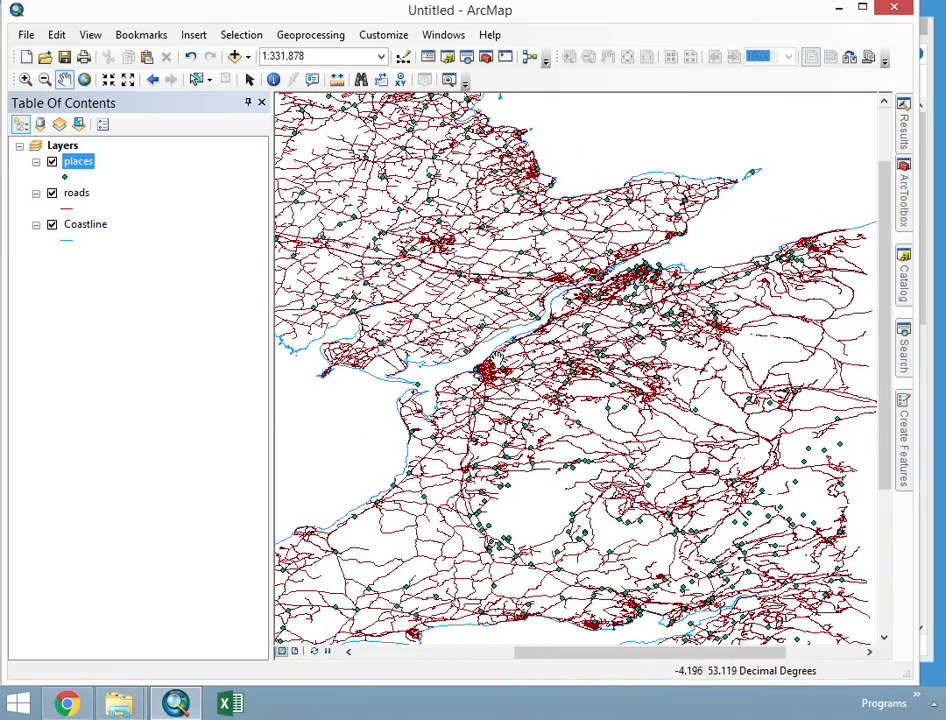
pyautogui.click(85, 82)
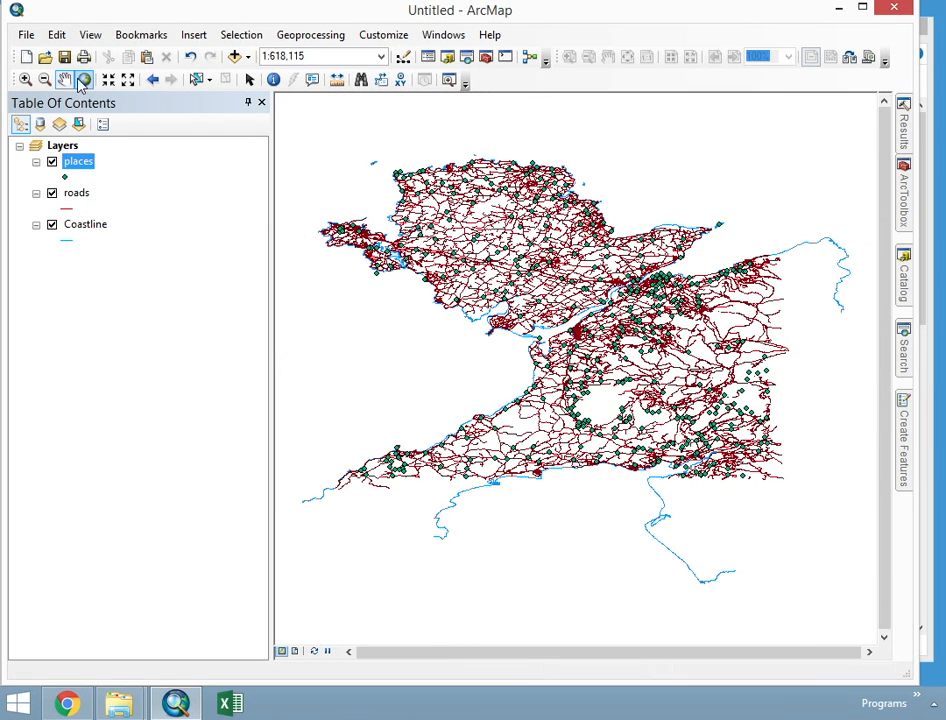
# - Zoom in closely on the road network in central Anglesey, and return the map to its full extent
pyautogui.click(25, 79)
pyautogui.click(560, 275)
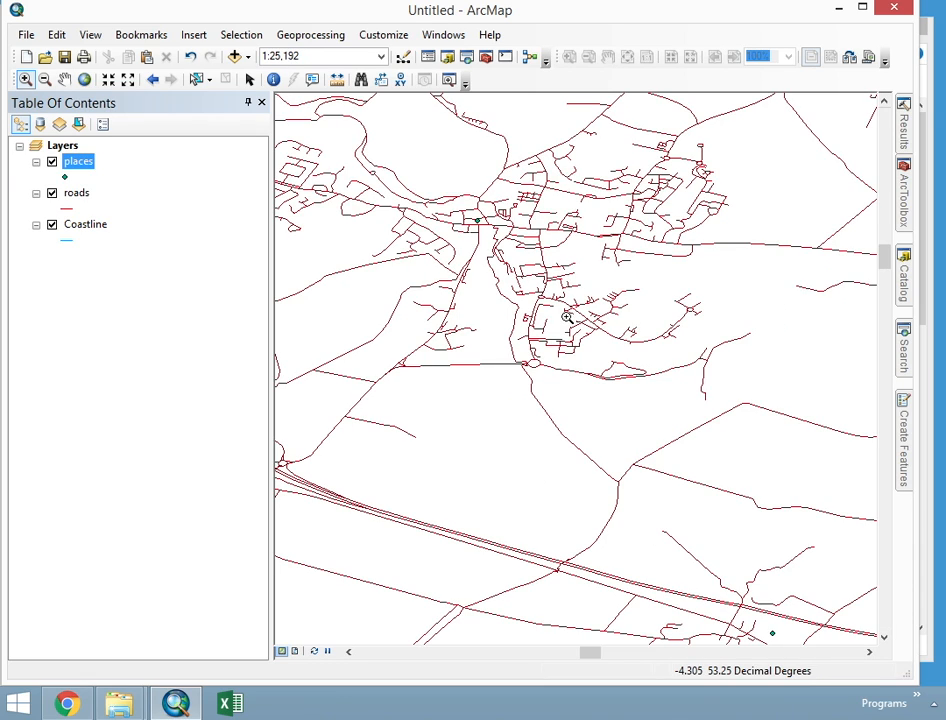
pyautogui.click(84, 80)
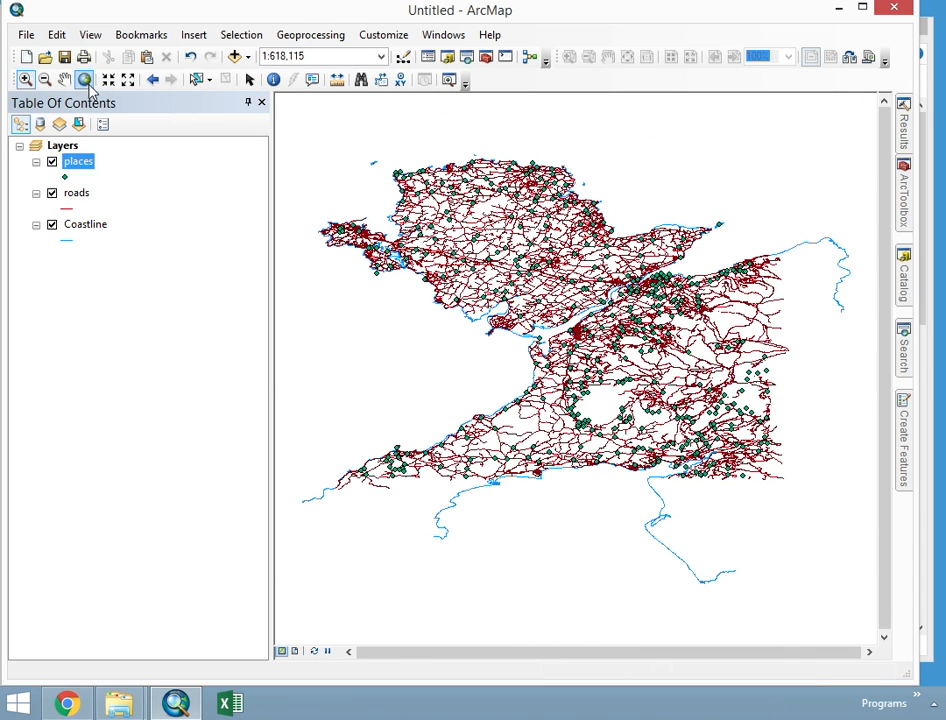
# - Use Fixed Zoom In to reach a scale of 1:200,000, and Fixed Zoom Out to reach 1:600,000
pyautogui.click(110, 82)
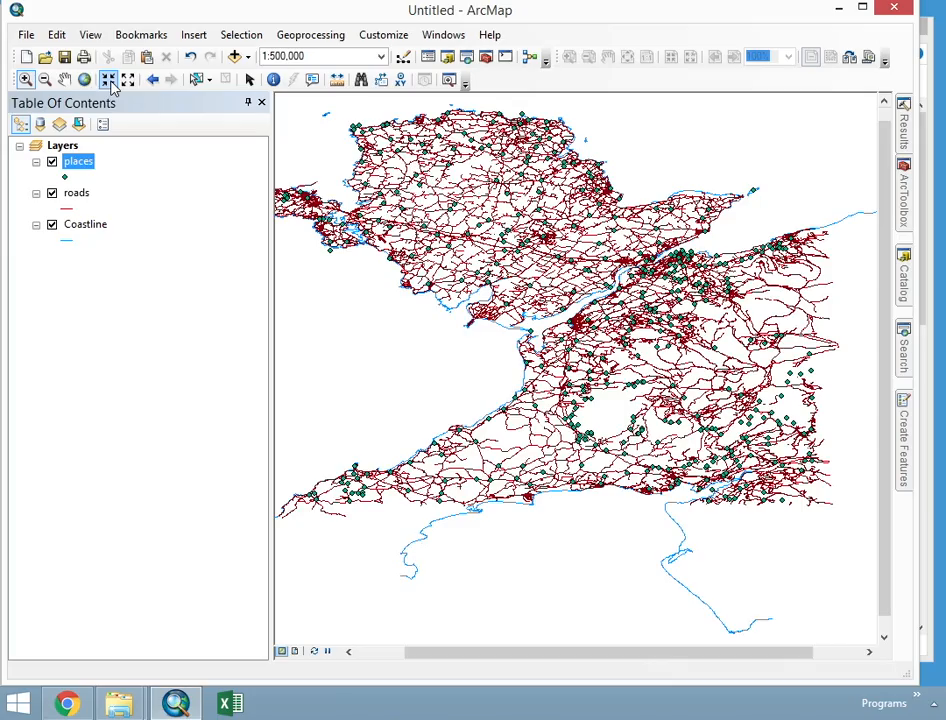
pyautogui.click(110, 82)
pyautogui.click(110, 82)
pyautogui.click(110, 82)
pyautogui.click(110, 82)
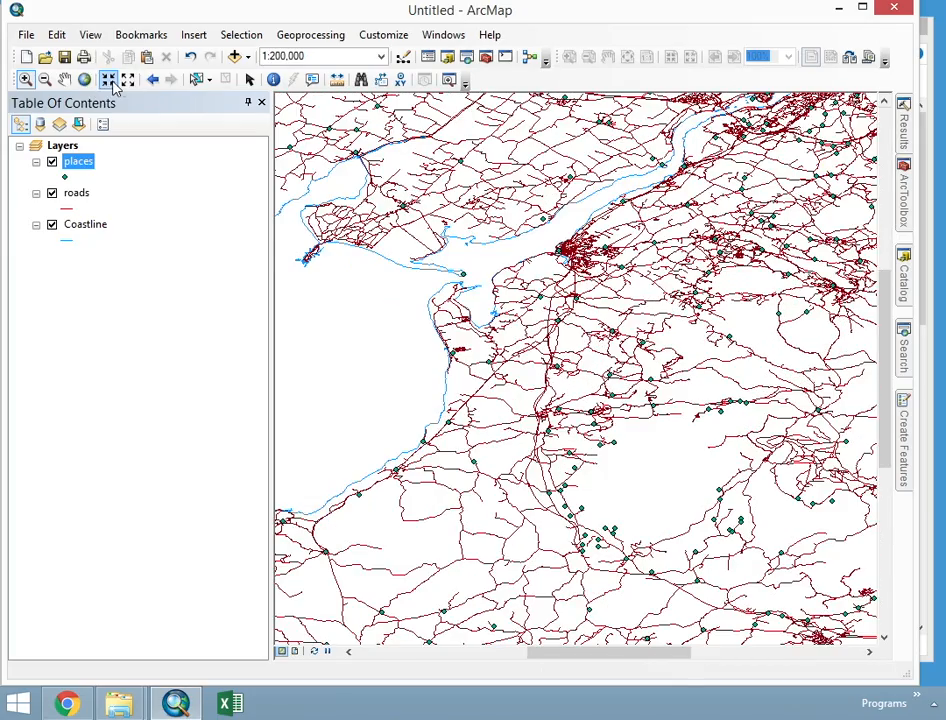
pyautogui.click(129, 81)
pyautogui.click(129, 81)
pyautogui.click(129, 81)
pyautogui.click(129, 81)
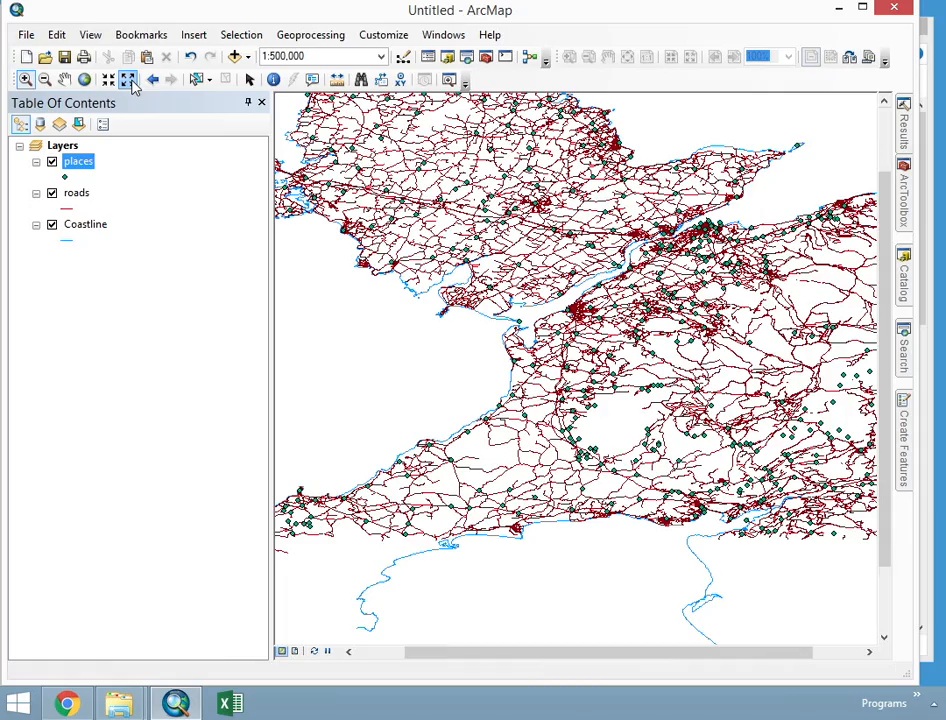
pyautogui.click(131, 82)
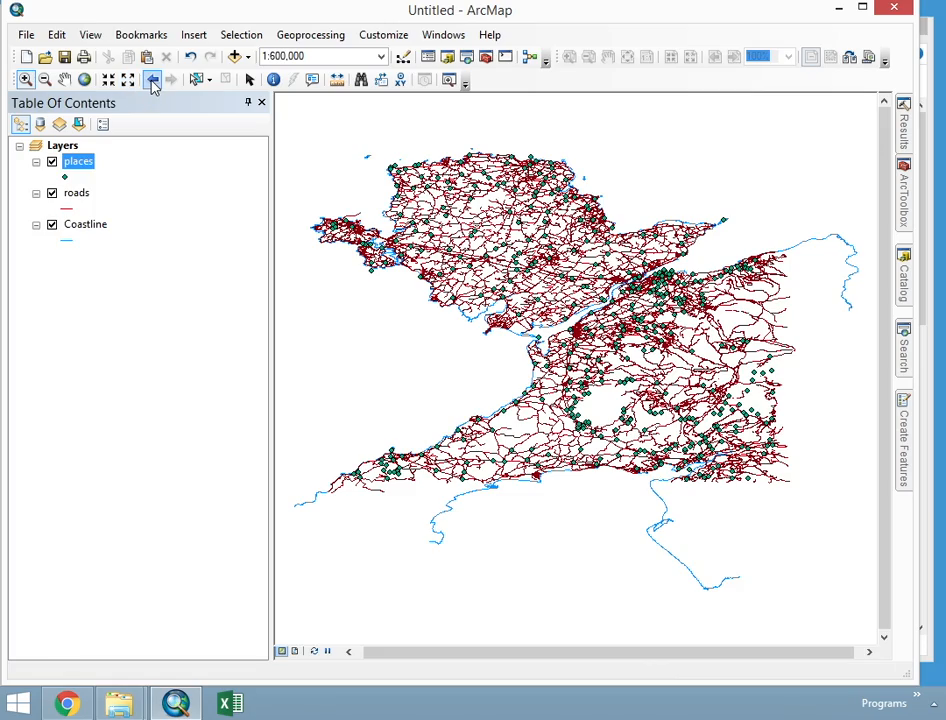
# - Go back and forth through the previous and following map extents, ending at the 1:500,000 view
pyautogui.click(152, 80)
pyautogui.click(152, 80)
pyautogui.click(152, 80)
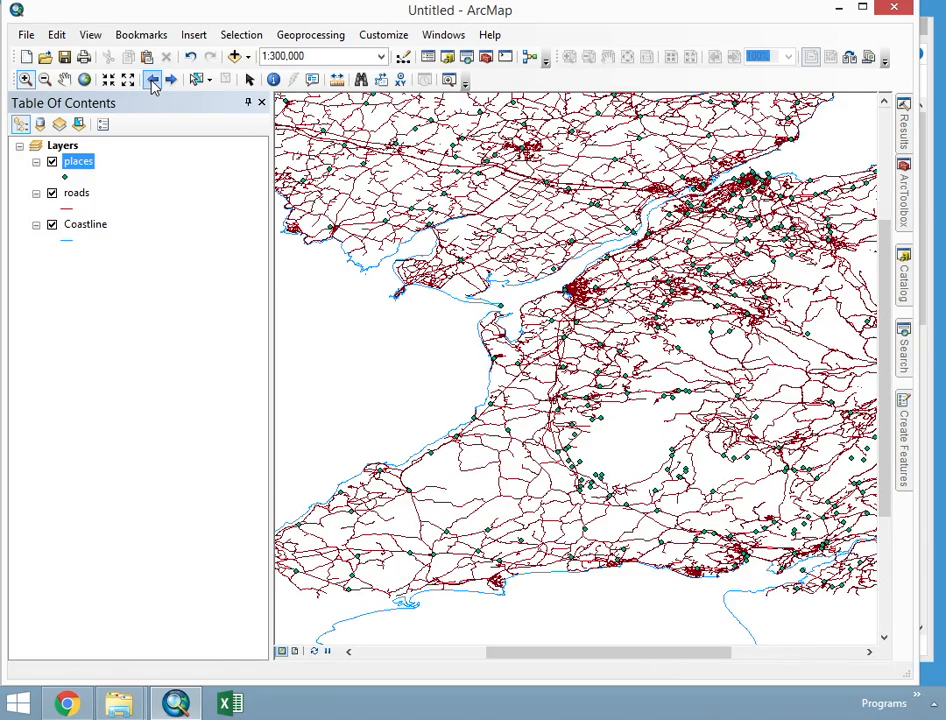
pyautogui.click(152, 80)
pyautogui.click(152, 80)
pyautogui.click(171, 80)
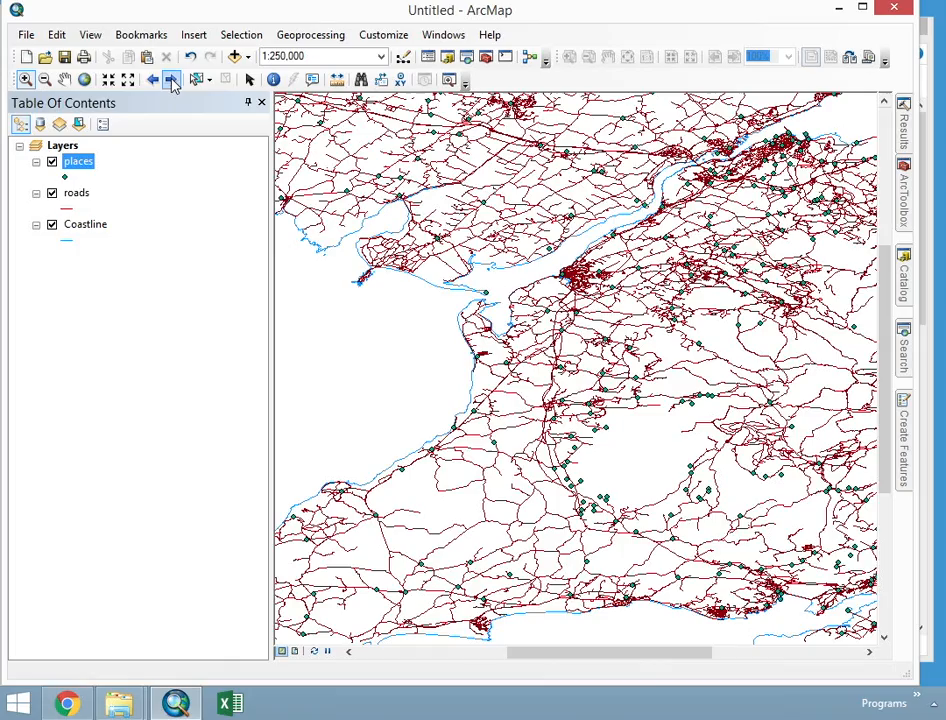
pyautogui.click(171, 80)
pyautogui.click(171, 80)
pyautogui.click(171, 80)
pyautogui.click(152, 80)
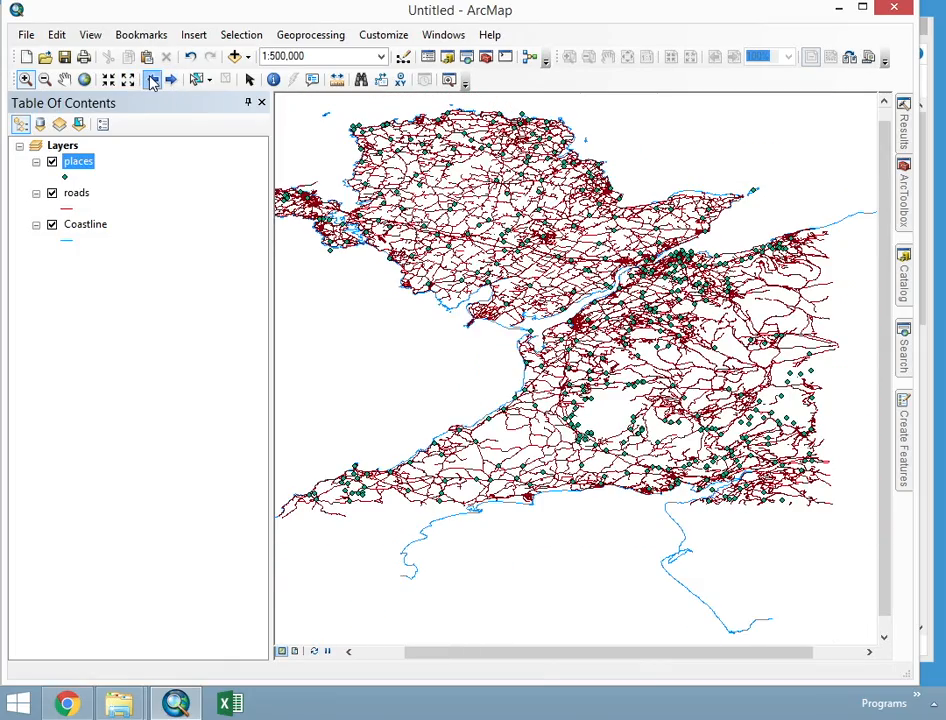
pyautogui.click(152, 80)
pyautogui.click(168, 80)
pyautogui.click(168, 82)
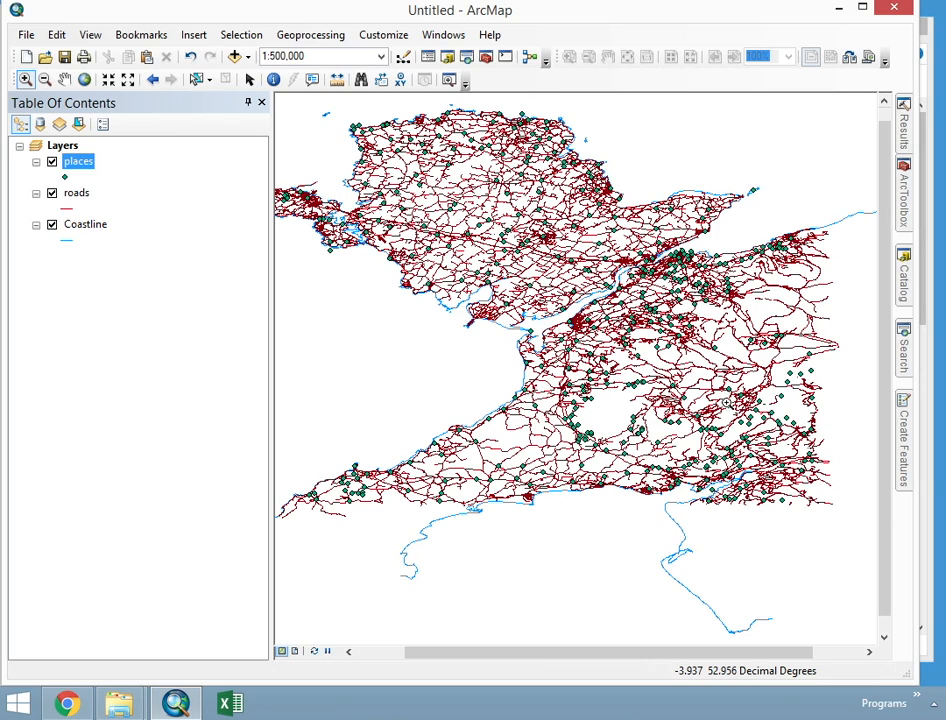
# - Examine the built-up mainland coast by the strait's northeastern end in detail, and return the map to its full extent
pyautogui.click(58, 79)
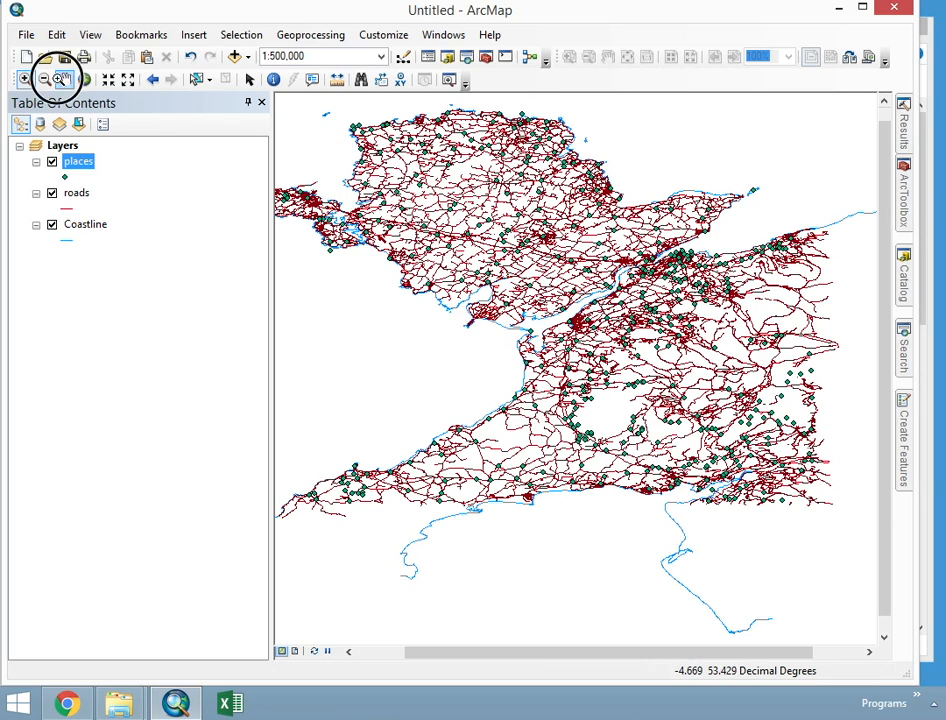
pyautogui.moveTo(511, 222); pyautogui.dragTo(513, 319)
pyautogui.moveTo(586, 362); pyautogui.dragTo(602, 365)
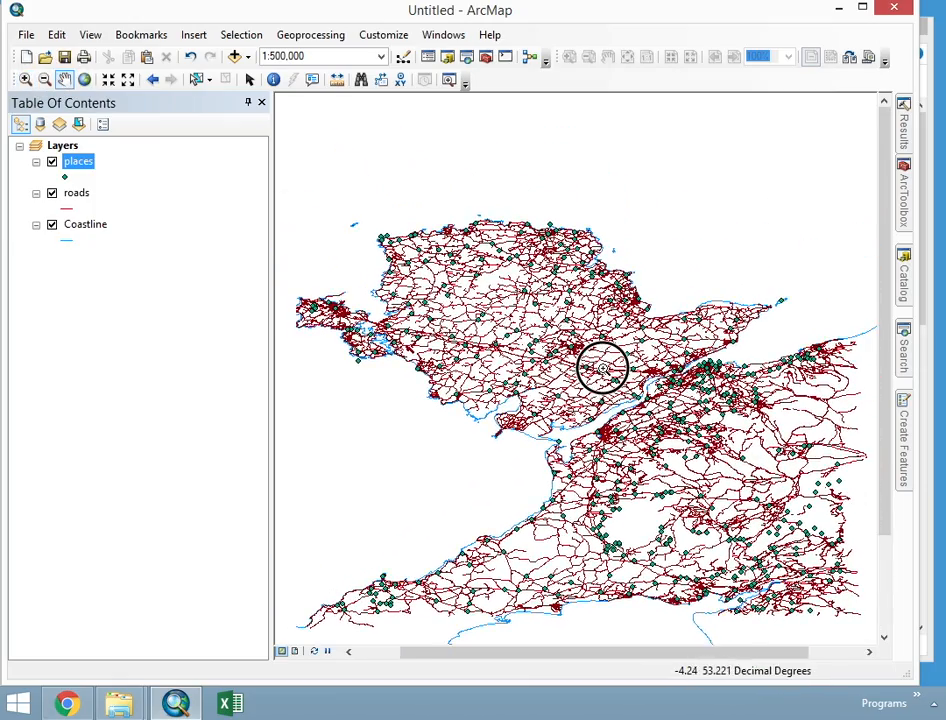
pyautogui.click(25, 79)
pyautogui.moveTo(657, 321); pyautogui.dragTo(794, 443)
pyautogui.moveTo(560, 422); pyautogui.dragTo(560, 422)
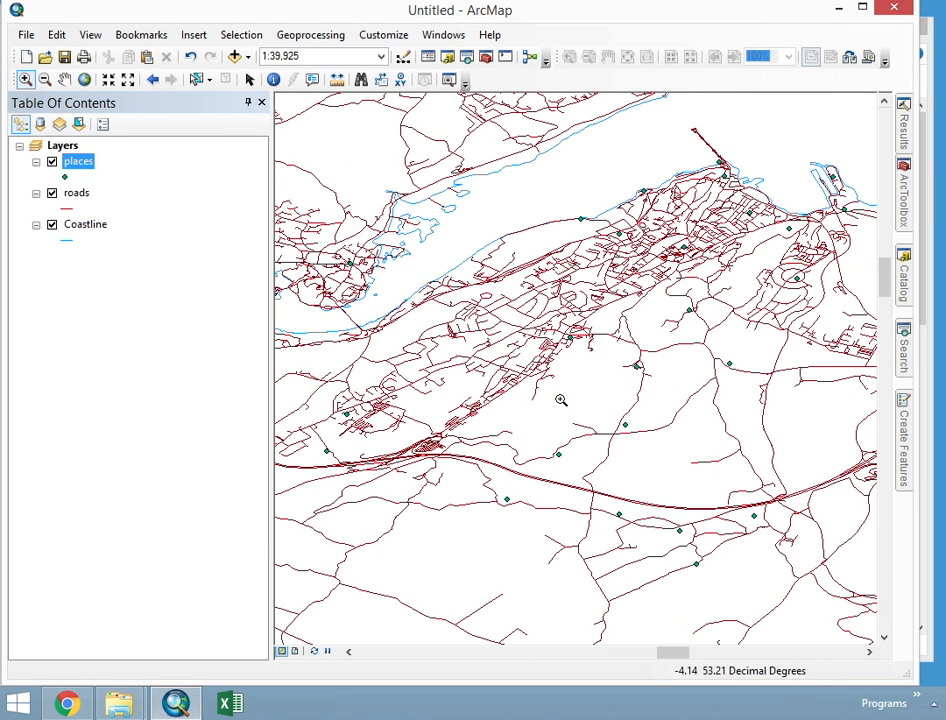
pyautogui.moveTo(429, 228); pyautogui.dragTo(661, 459)
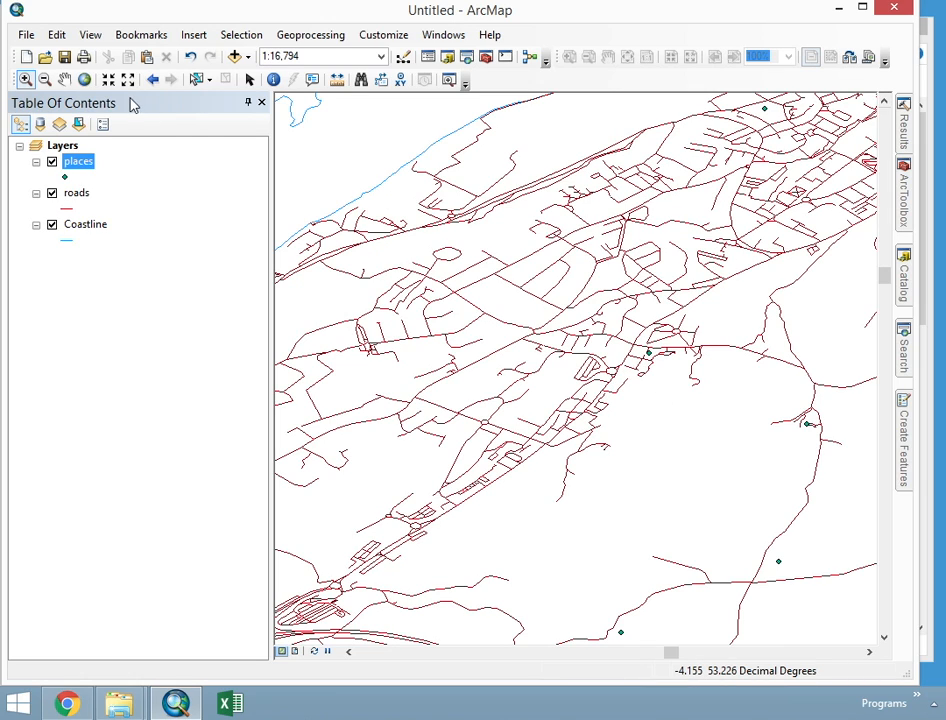
pyautogui.click(84, 79)
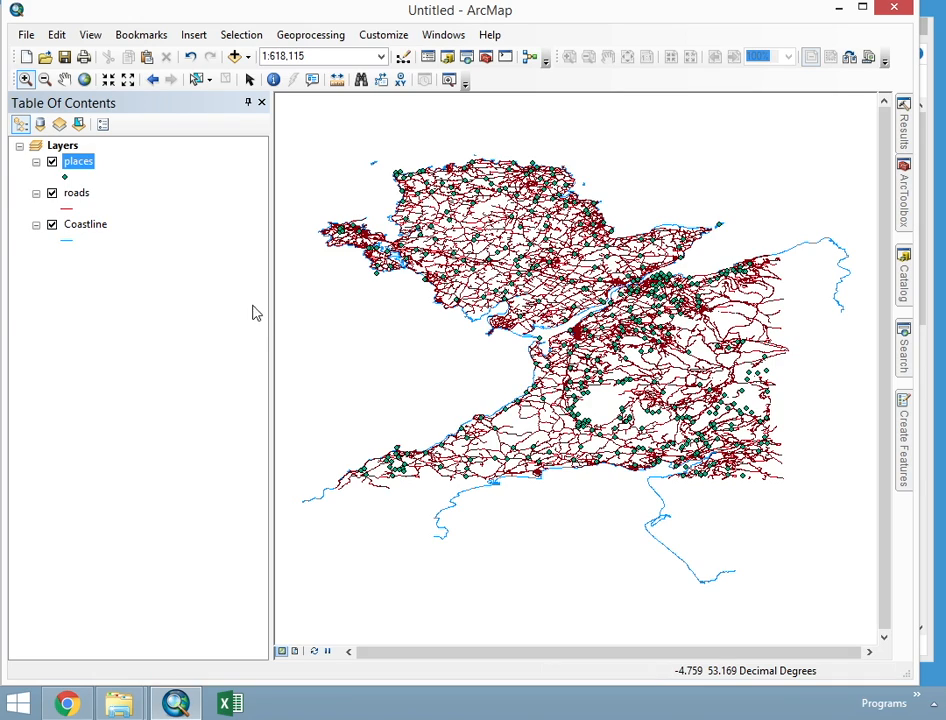
# - Reorder the map layers so that Coastline draws on top, followed by places and roads
pyautogui.moveTo(78, 161); pyautogui.dragTo(83, 207)
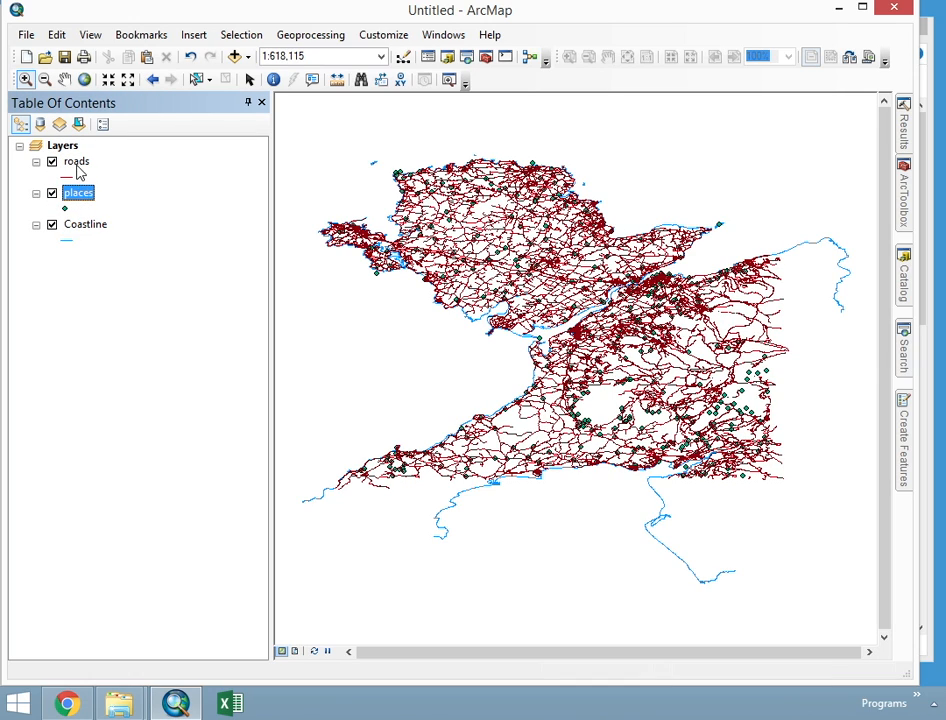
pyautogui.moveTo(76, 163); pyautogui.dragTo(114, 207)
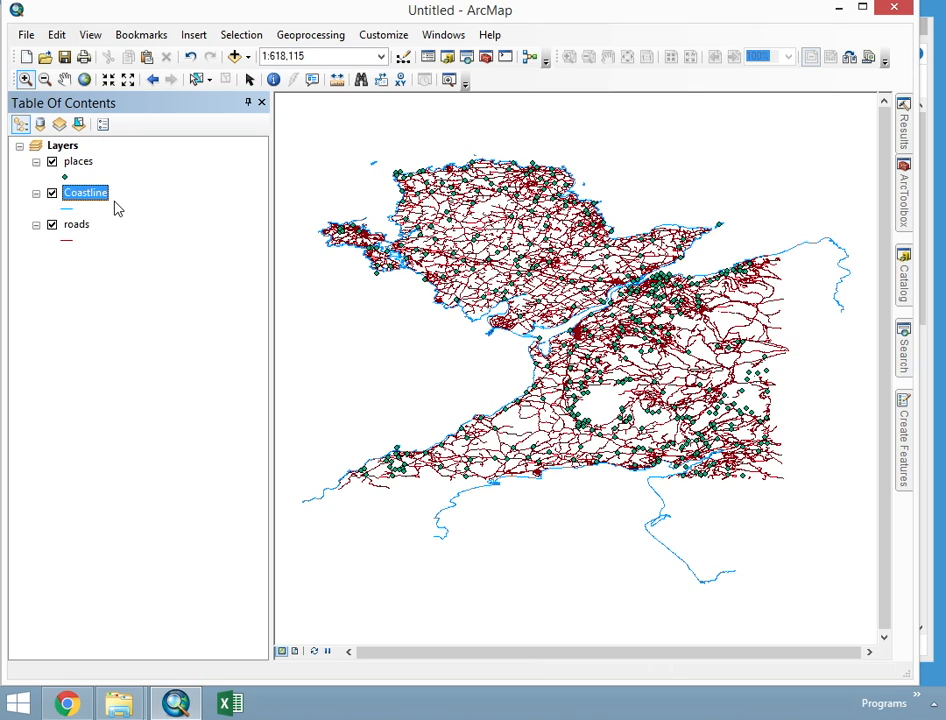
pyautogui.moveTo(64, 164); pyautogui.dragTo(109, 216)
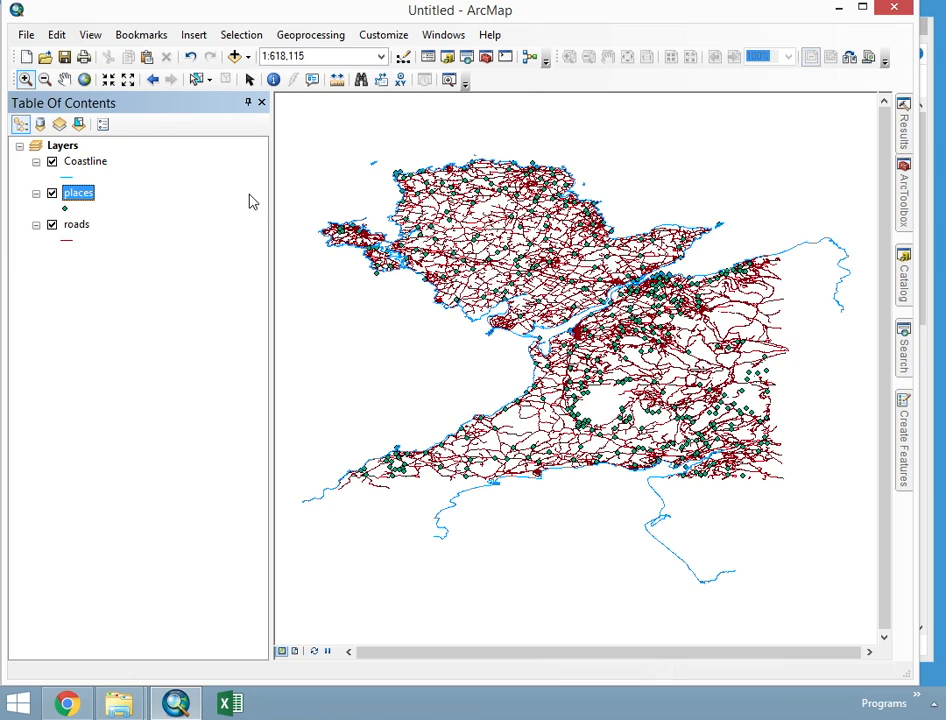
# - Save the map document as Anglesey.mxd in C:\GIS_Files\2_Vector_Data
pyautogui.click(28, 35)
pyautogui.click(72, 114)
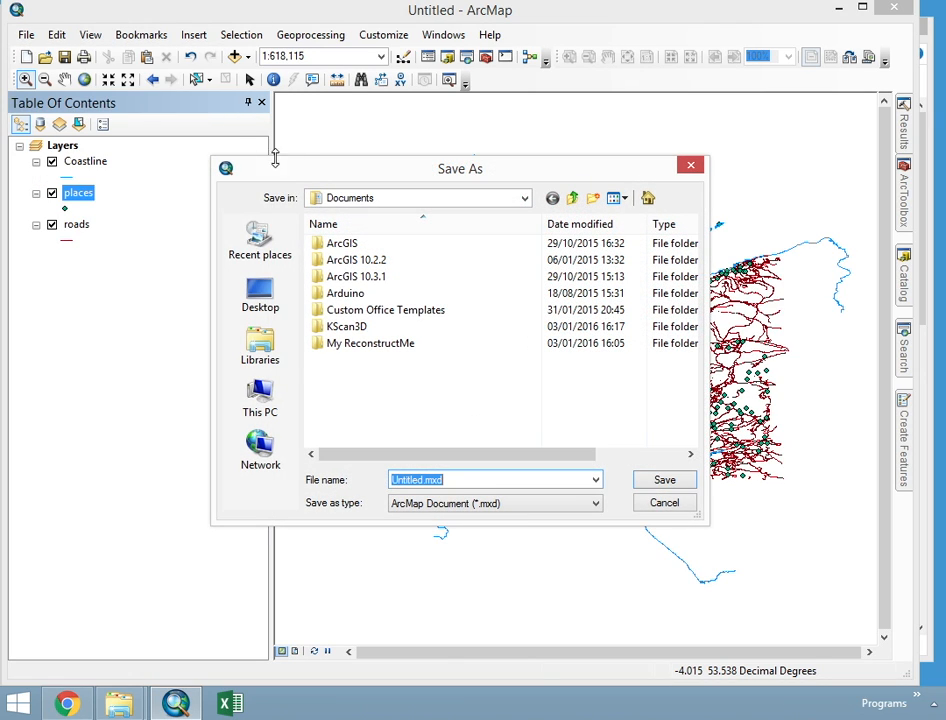
pyautogui.click(380, 196)
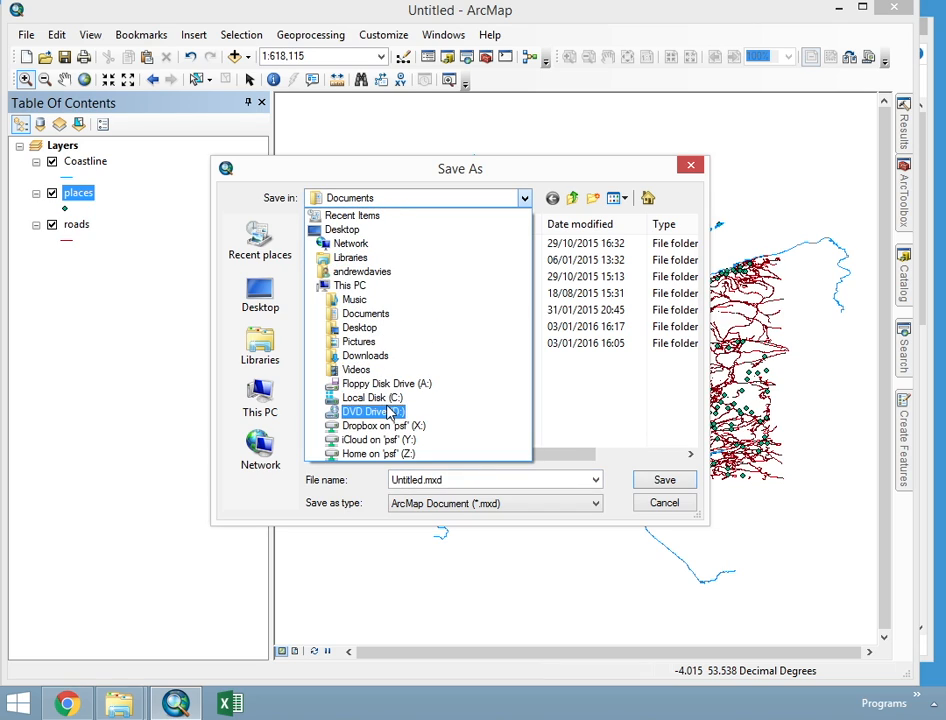
pyautogui.click(372, 398)
pyautogui.doubleClick(358, 241)
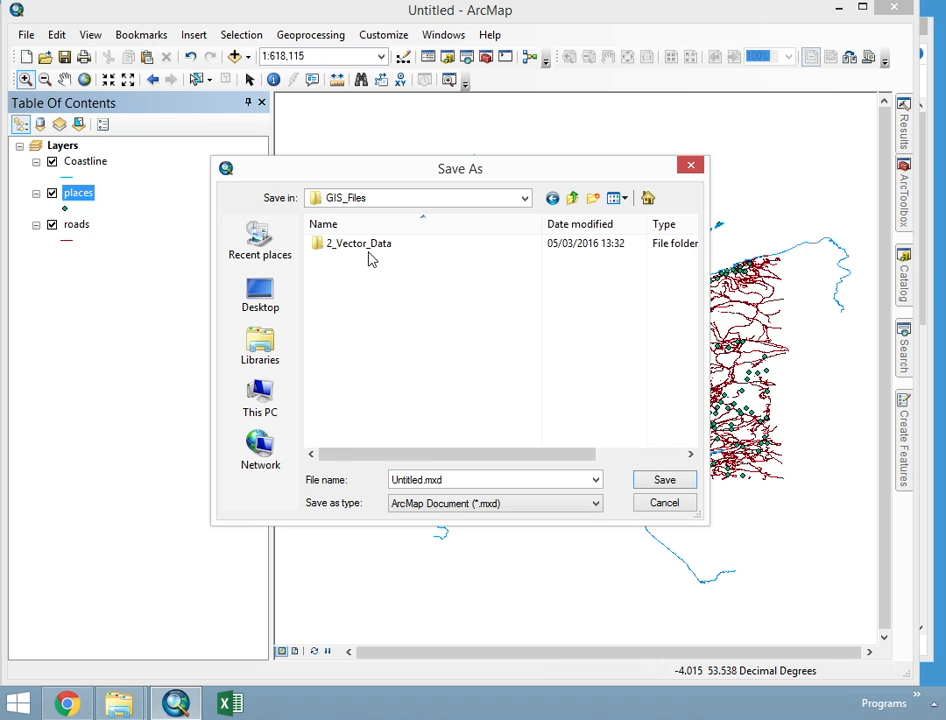
pyautogui.doubleClick(370, 256)
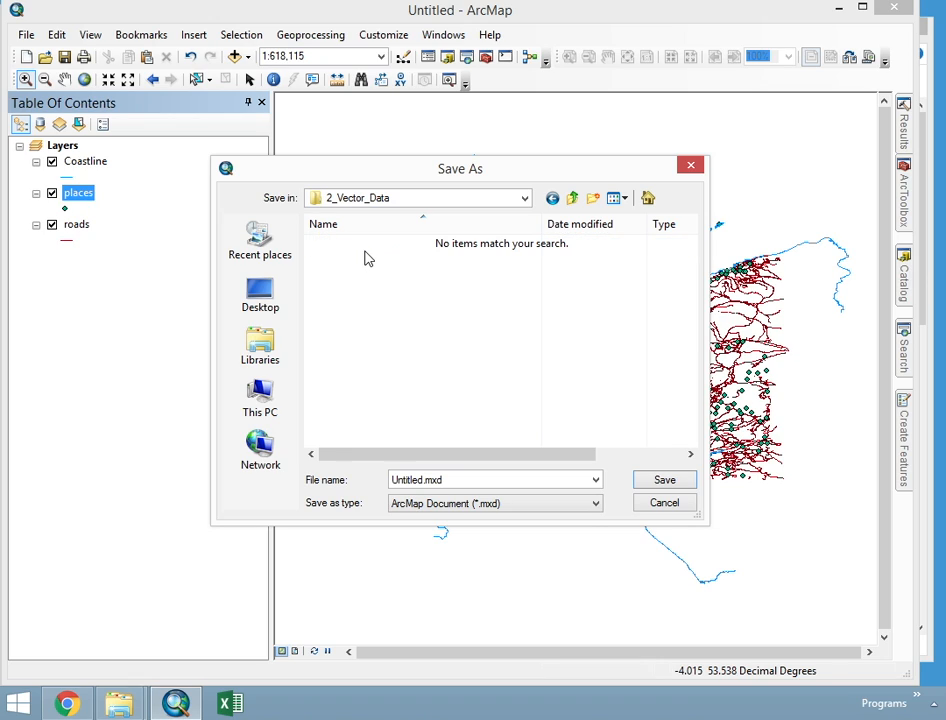
pyautogui.doubleClick(420, 480)
pyautogui.write('Anglesey')
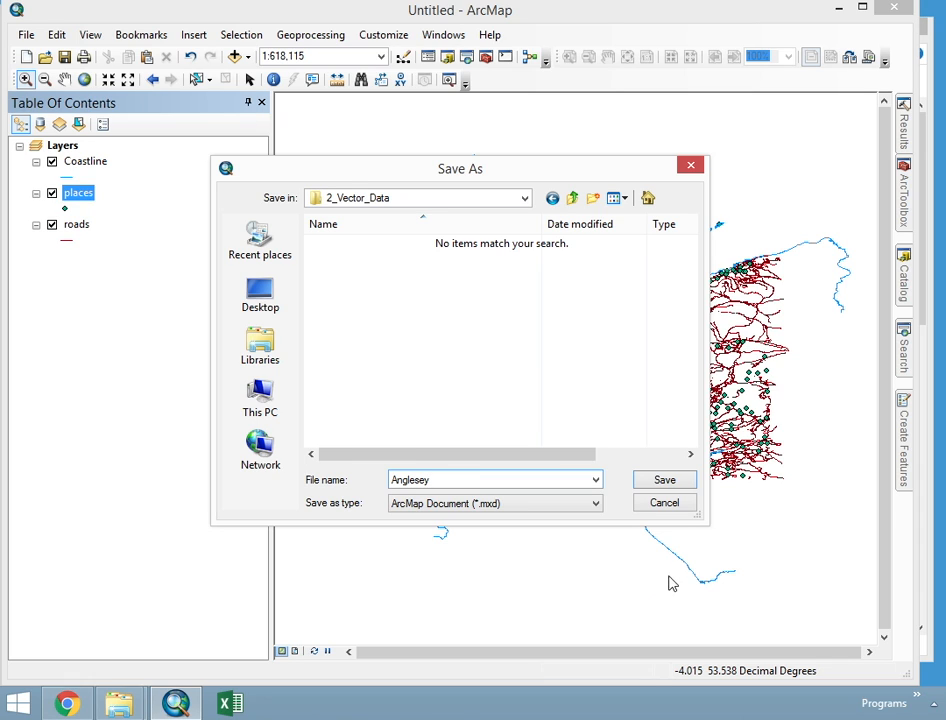
pyautogui.click(663, 481)
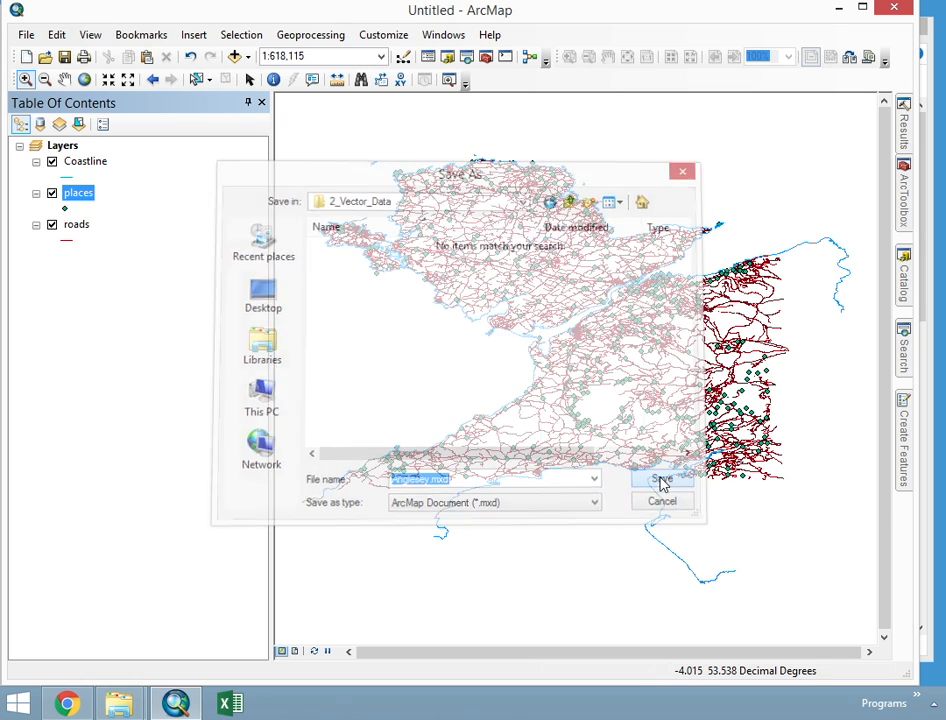